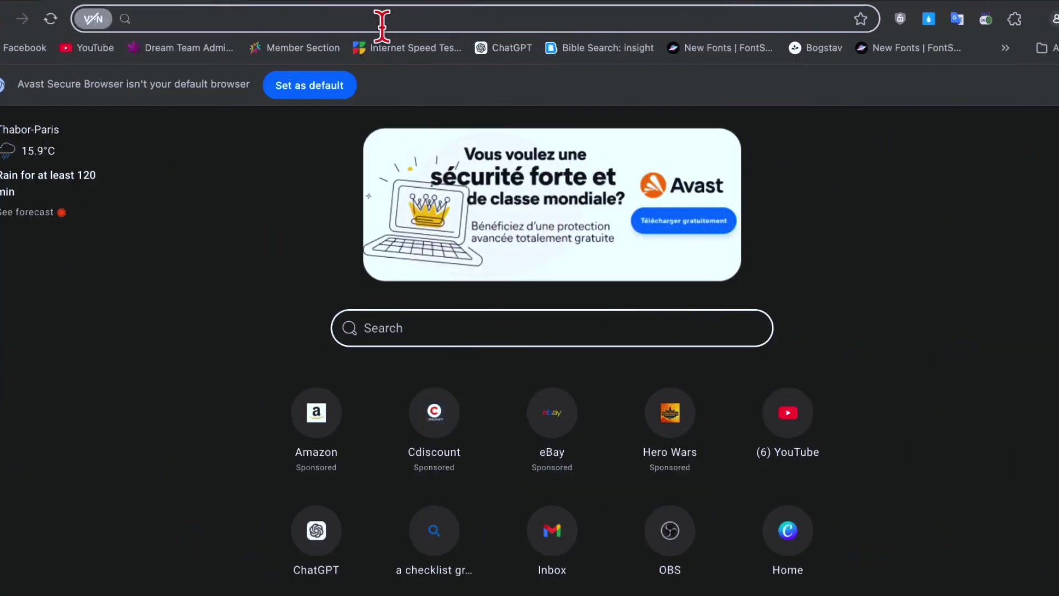
- Open youtube.com, go to the Go live page and request access to live streaming for the channel
{"action": "type", "text": "youtube.com"}
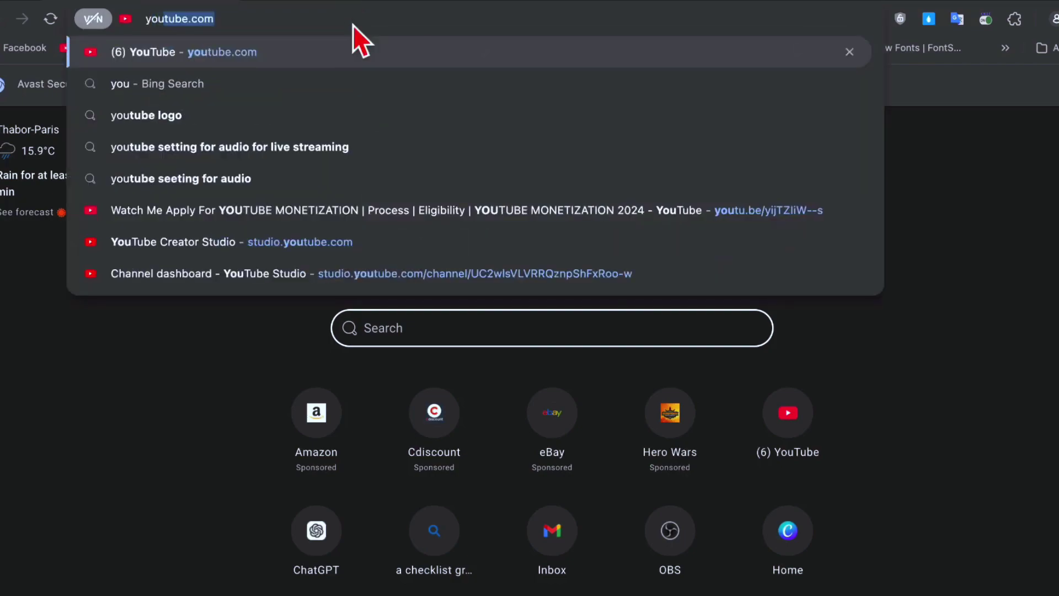
{"action": "key", "text": "Return"}
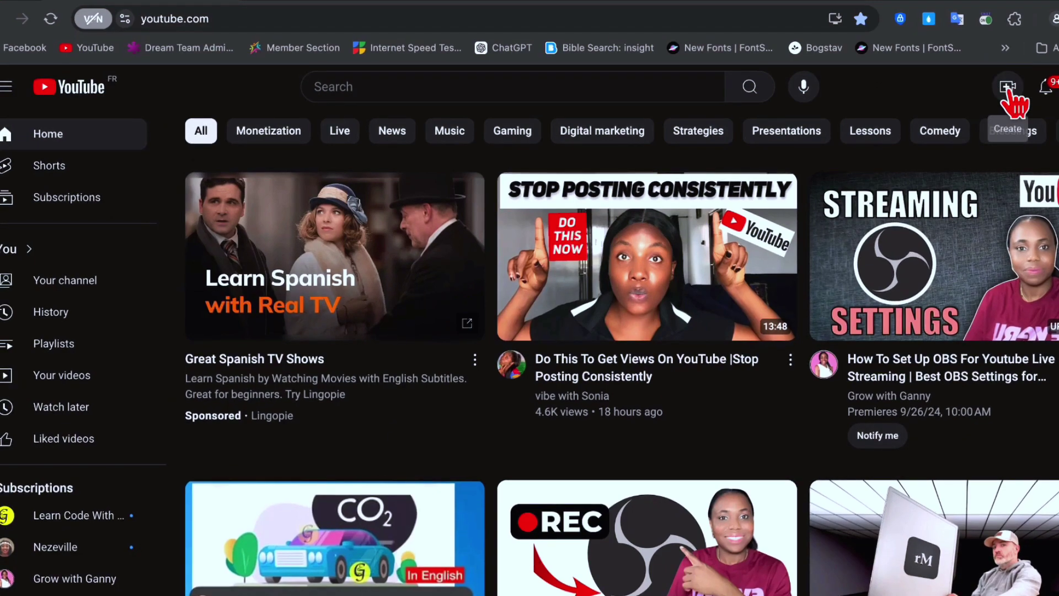
{"action": "left_click", "coordinate": [1006, 89]}
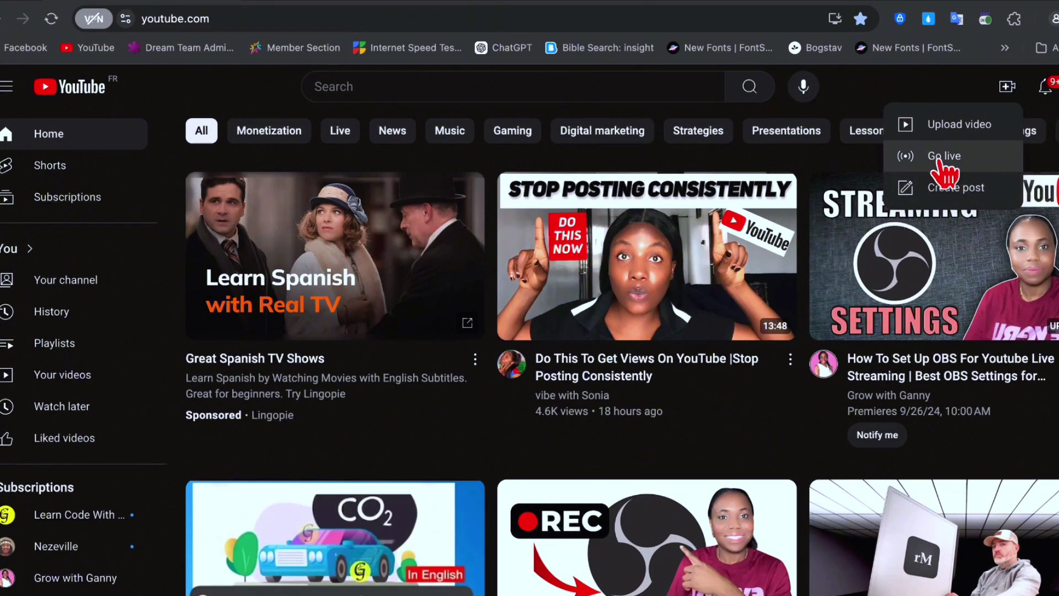
{"action": "left_click", "coordinate": [940, 161]}
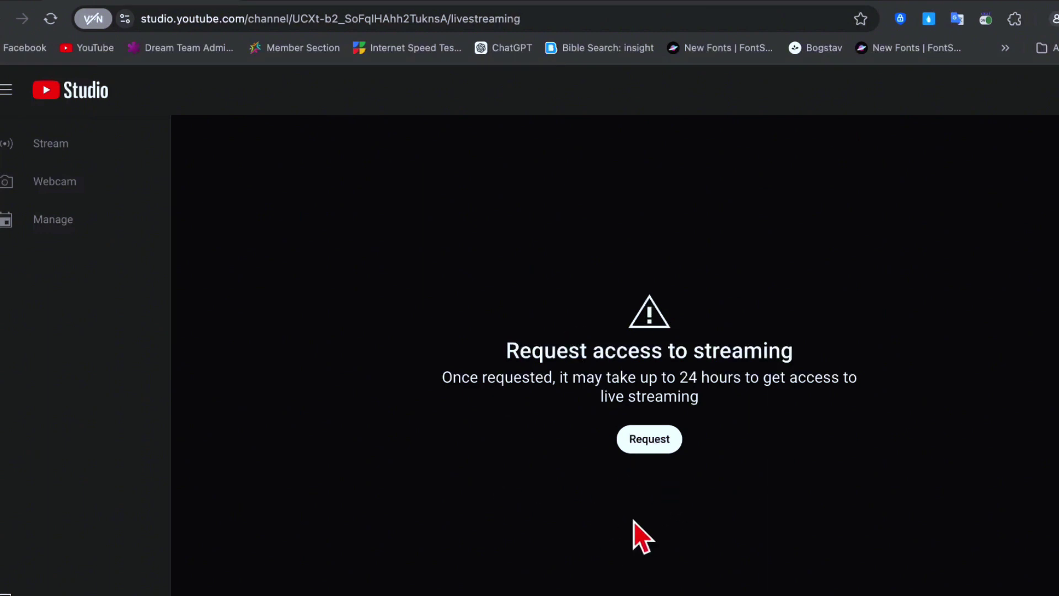
{"action": "left_click", "coordinate": [662, 441]}
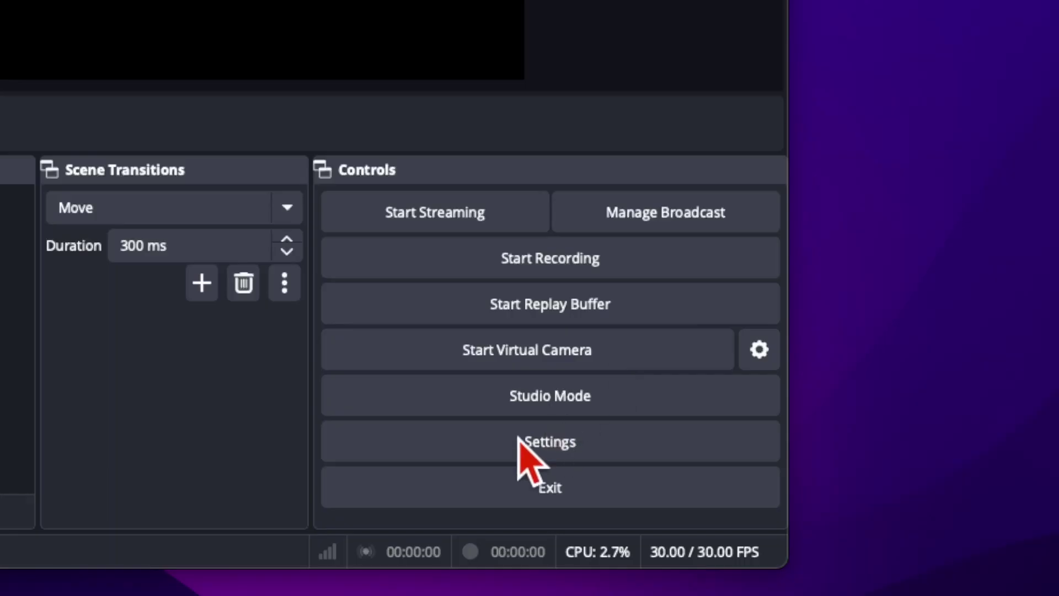
- In OBS, connect the channel's Google brand account to the YouTube - RTMPS stream service, allow OBS Studio access and save the settings
{"action": "left_click", "coordinate": [910, 539]}
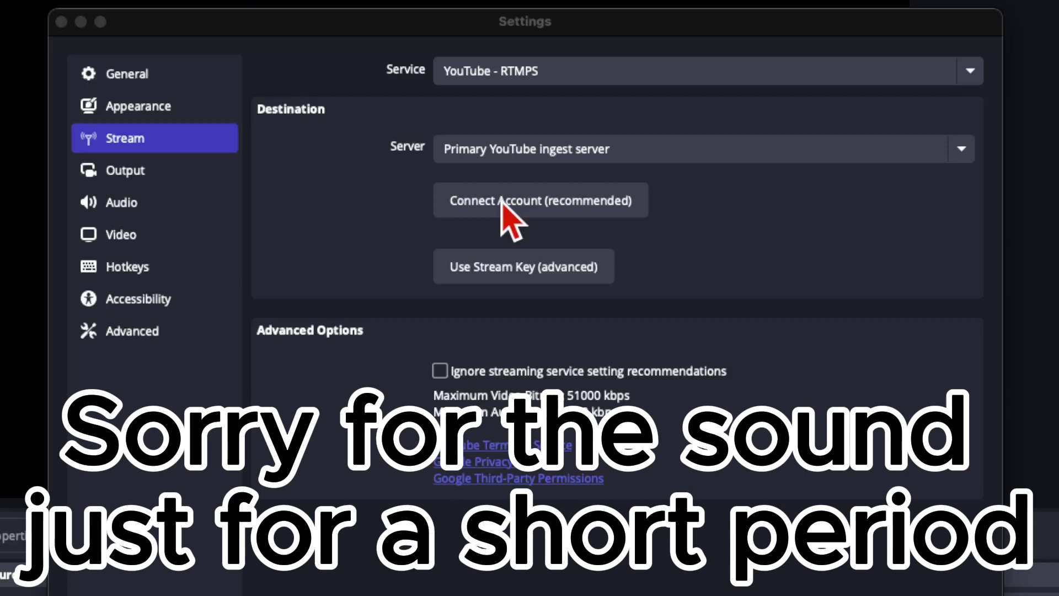
{"action": "left_click", "coordinate": [500, 202]}
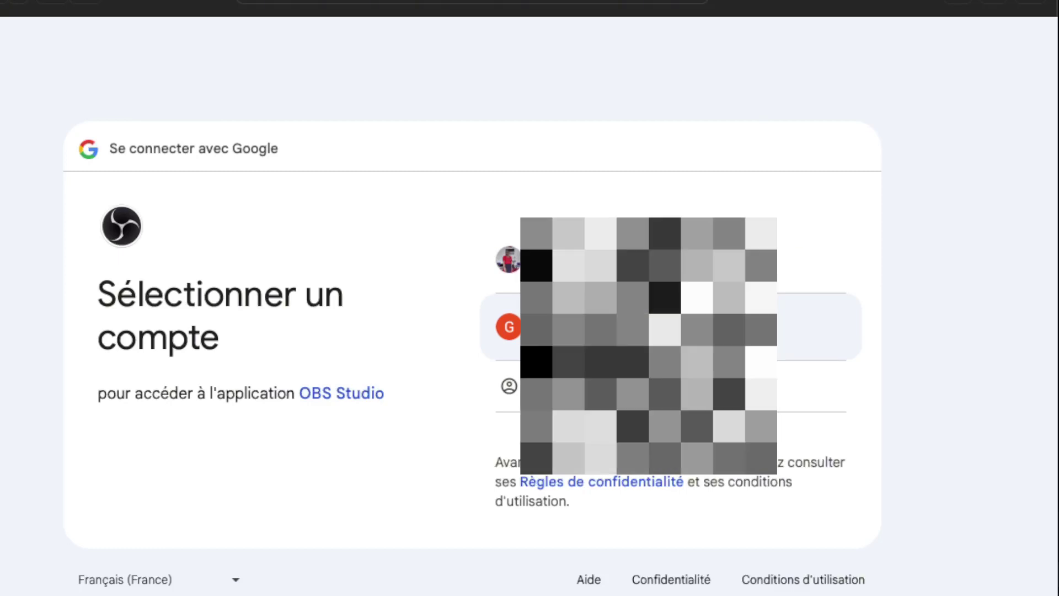
{"action": "left_click", "coordinate": [816, 326]}
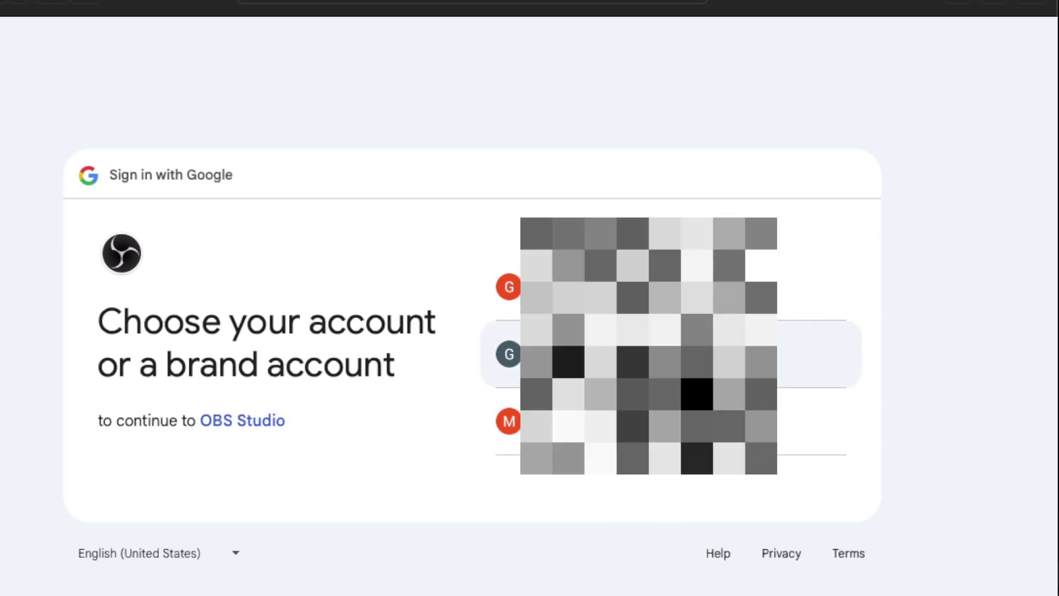
{"action": "left_click", "coordinate": [816, 353]}
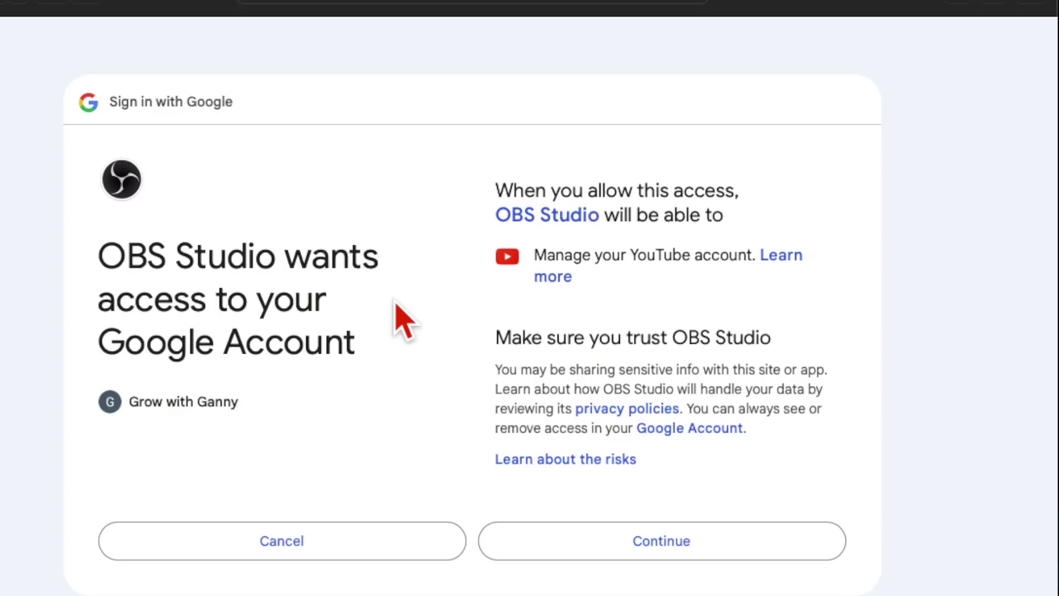
{"action": "left_click", "coordinate": [658, 546]}
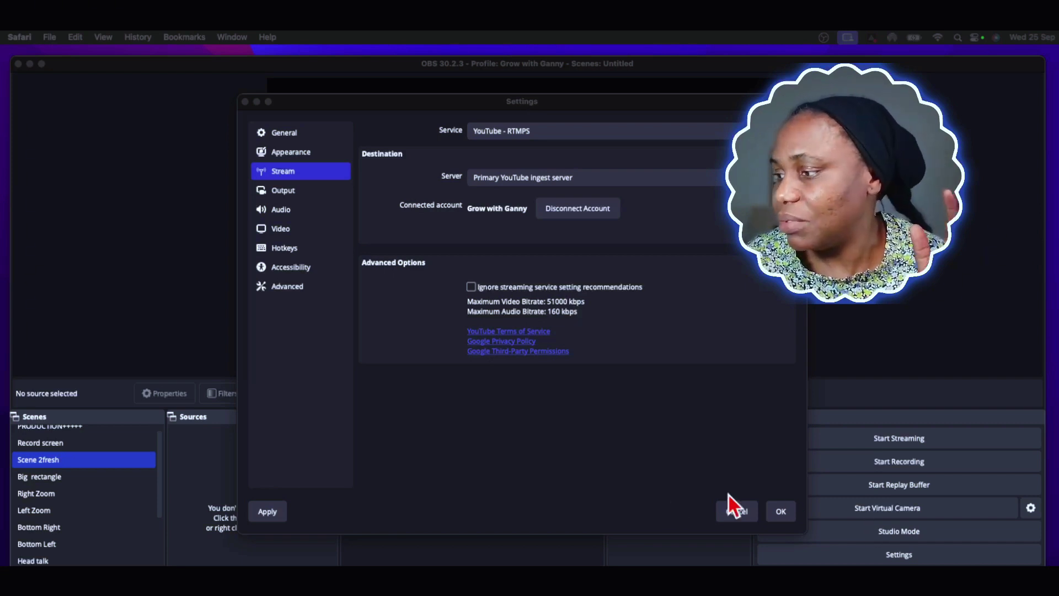
{"action": "left_click", "coordinate": [781, 513]}
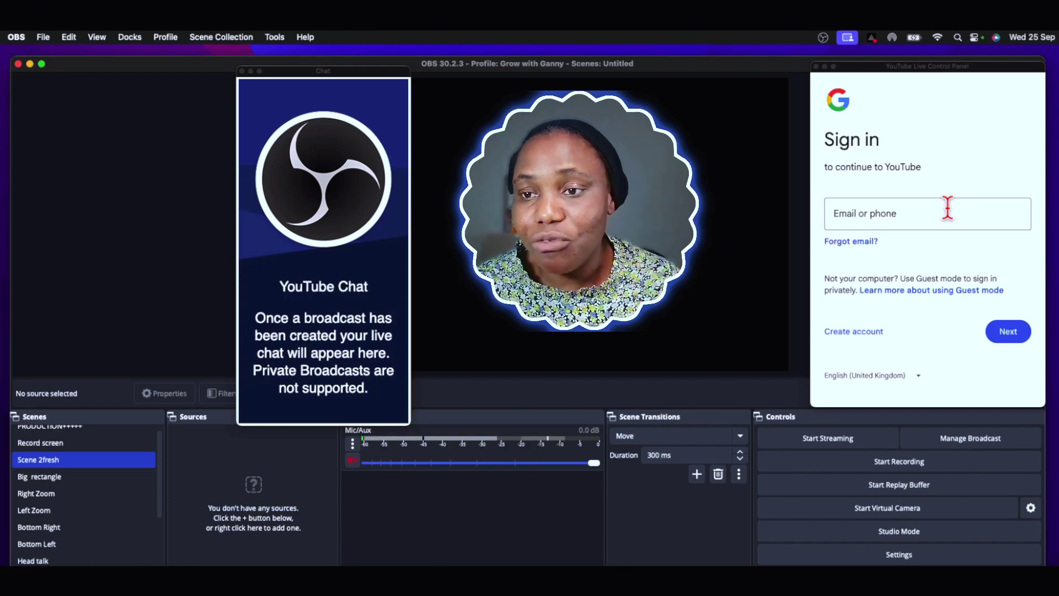
- Sign in to the YouTube Live Control Panel with the account's e-mail and password
{"action": "left_click", "coordinate": [948, 207]}
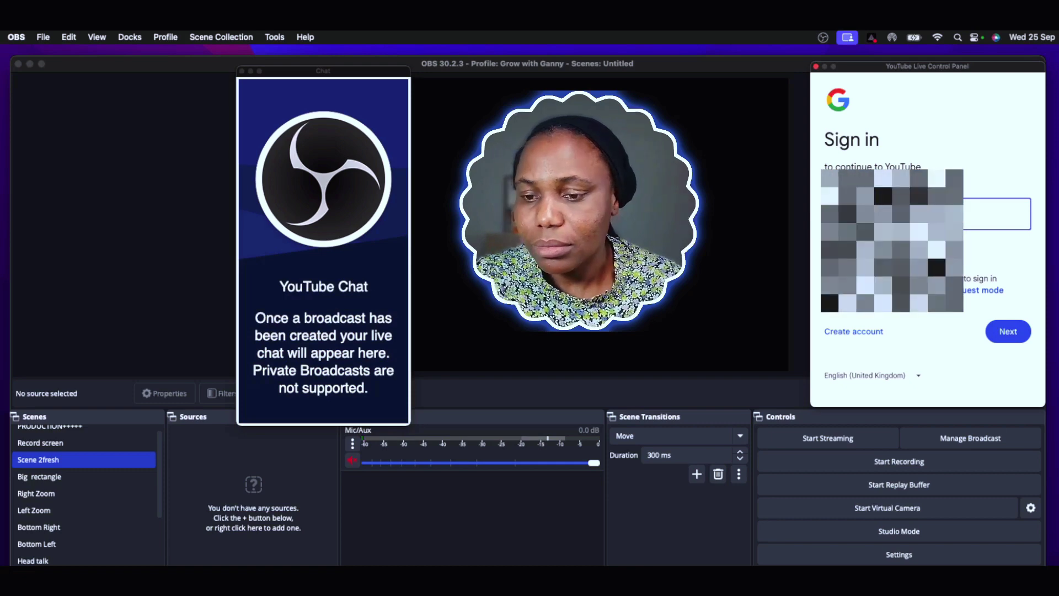
{"action": "key", "text": "Return"}
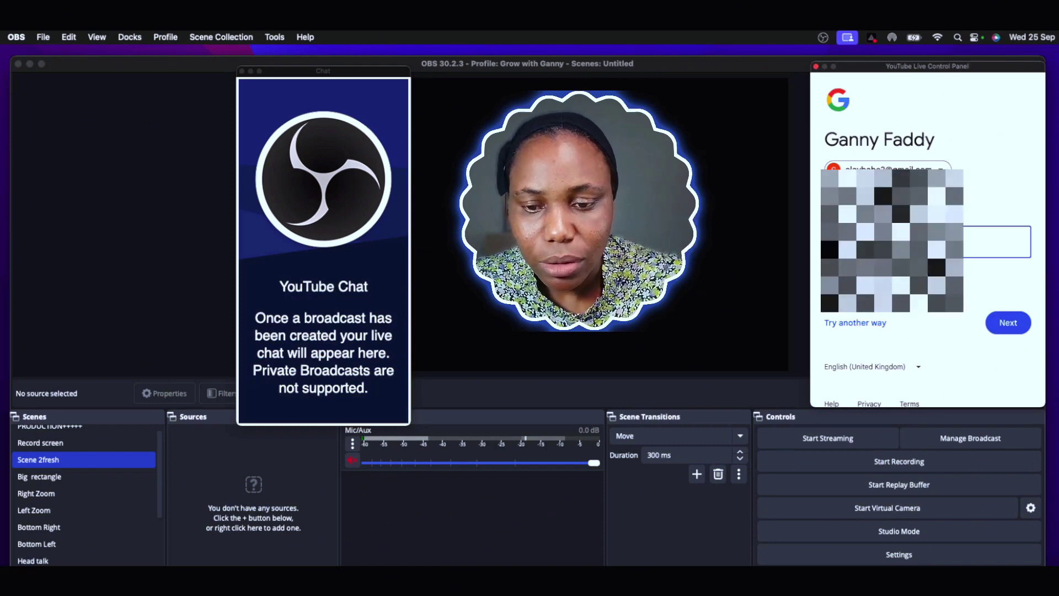
{"action": "key", "text": "Return"}
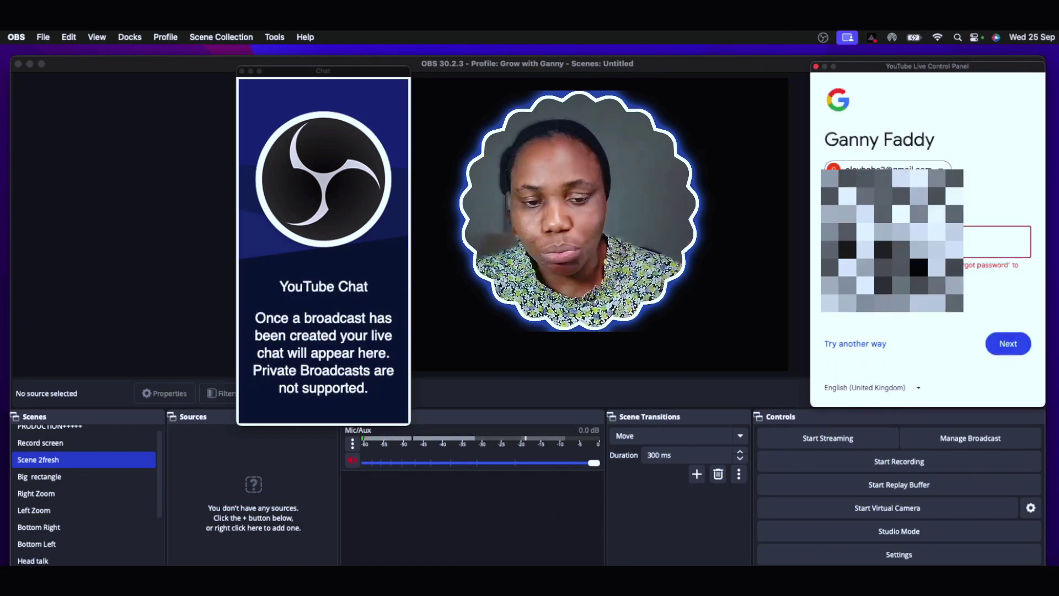
{"action": "left_click", "coordinate": [1004, 345]}
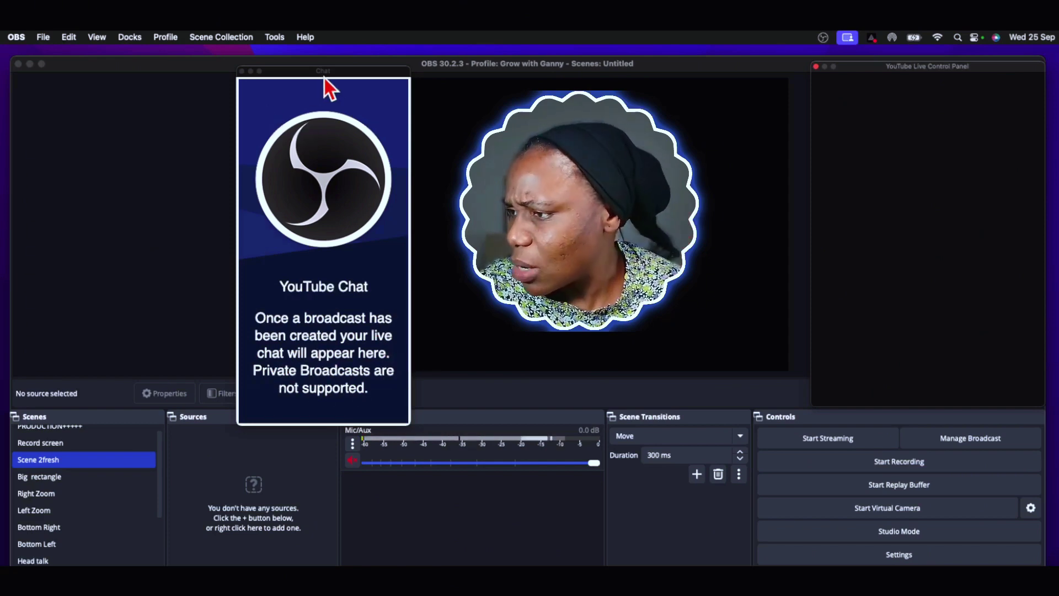
- Move the Chat window clear of the preview and select the second listed channel in the YouTube Live Control Panel
{"action": "left_click_drag", "start_coordinate": [340, 72], "coordinate": [97, 144]}
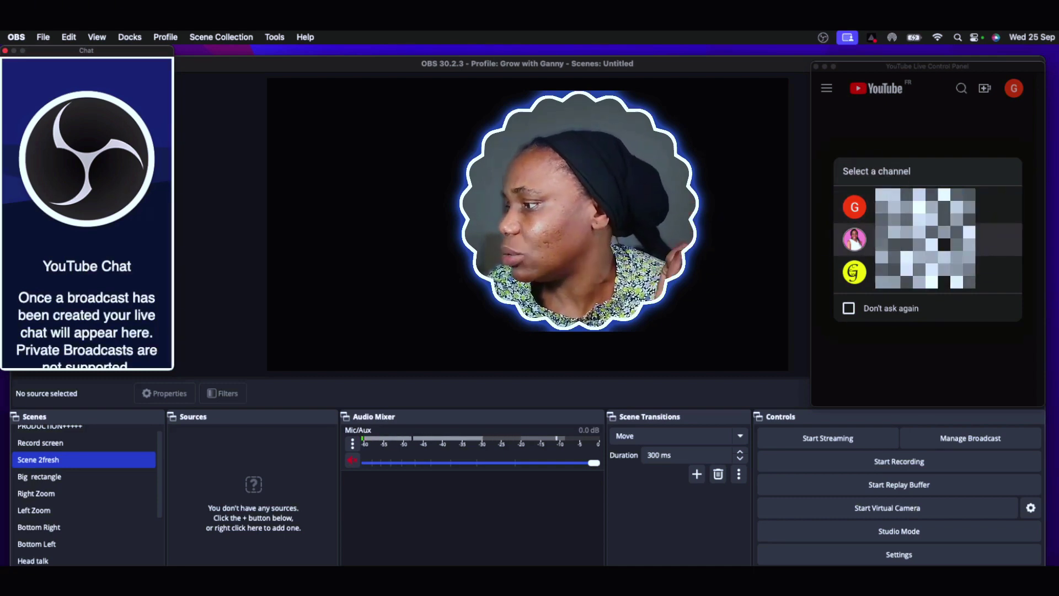
{"action": "left_click", "coordinate": [917, 245]}
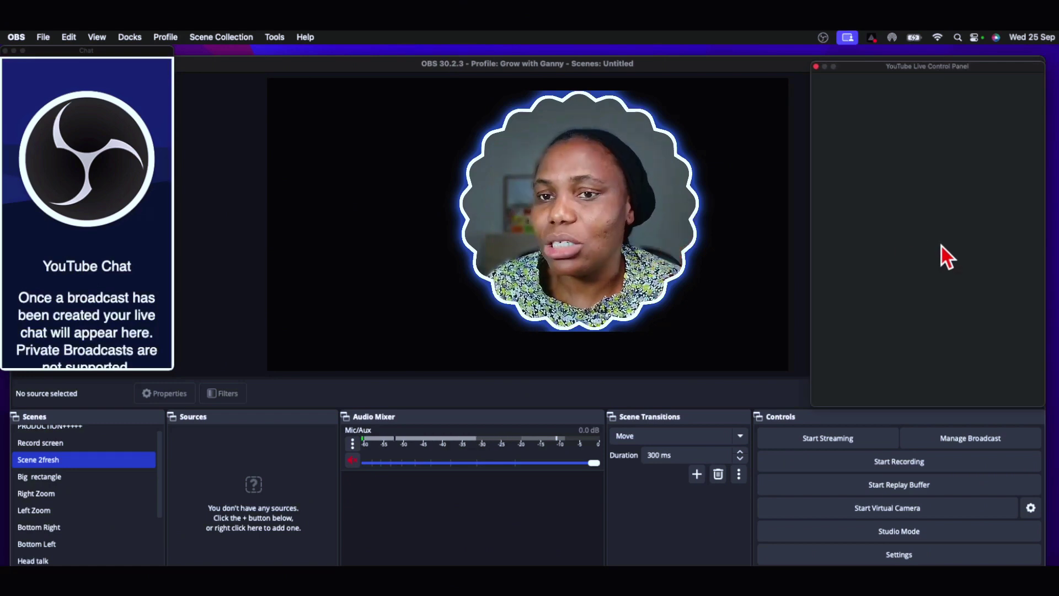
- Close the YouTube Live Control Panel and the Chat window, dismissing both dock notices
{"action": "left_click", "coordinate": [815, 67]}
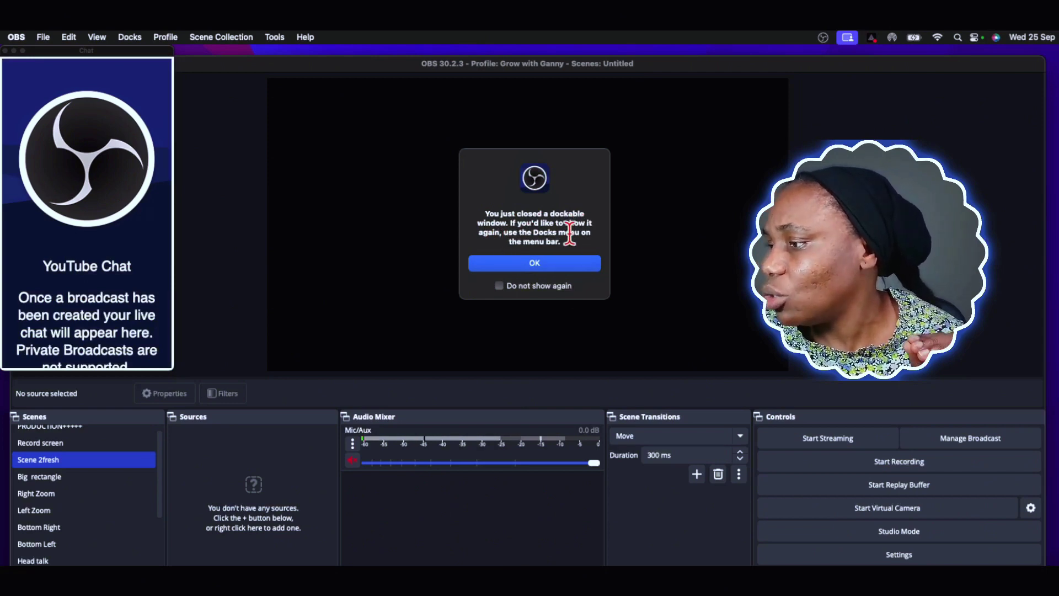
{"action": "left_click", "coordinate": [540, 264]}
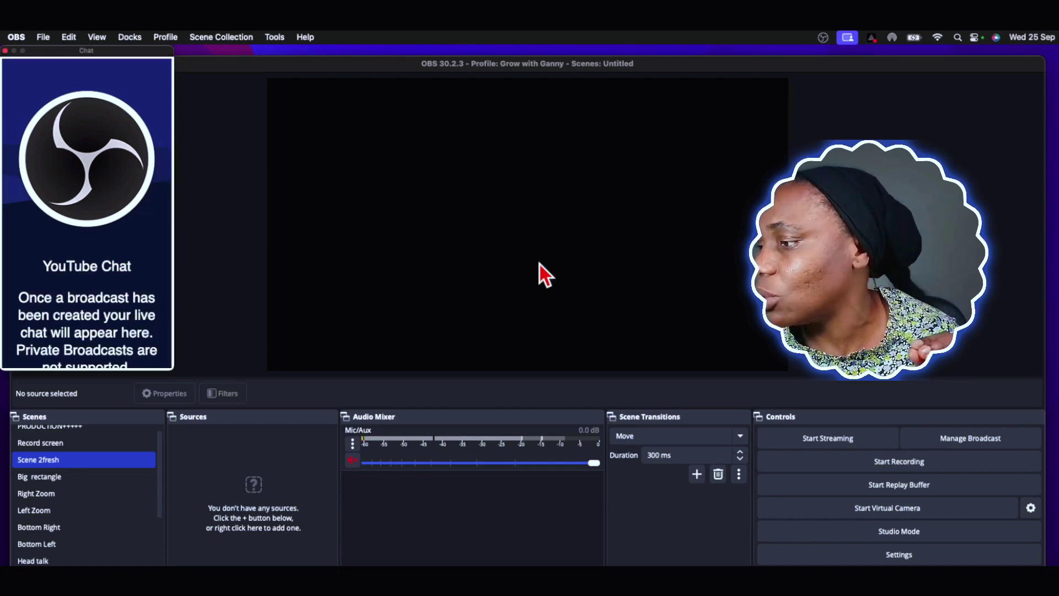
{"action": "left_click", "coordinate": [5, 50]}
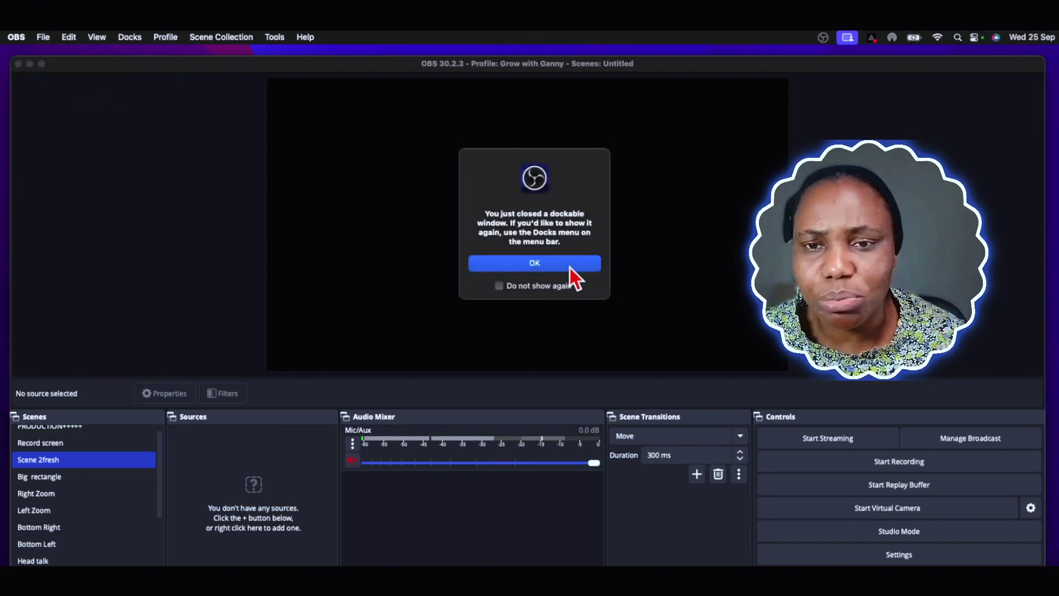
{"action": "left_click", "coordinate": [529, 264]}
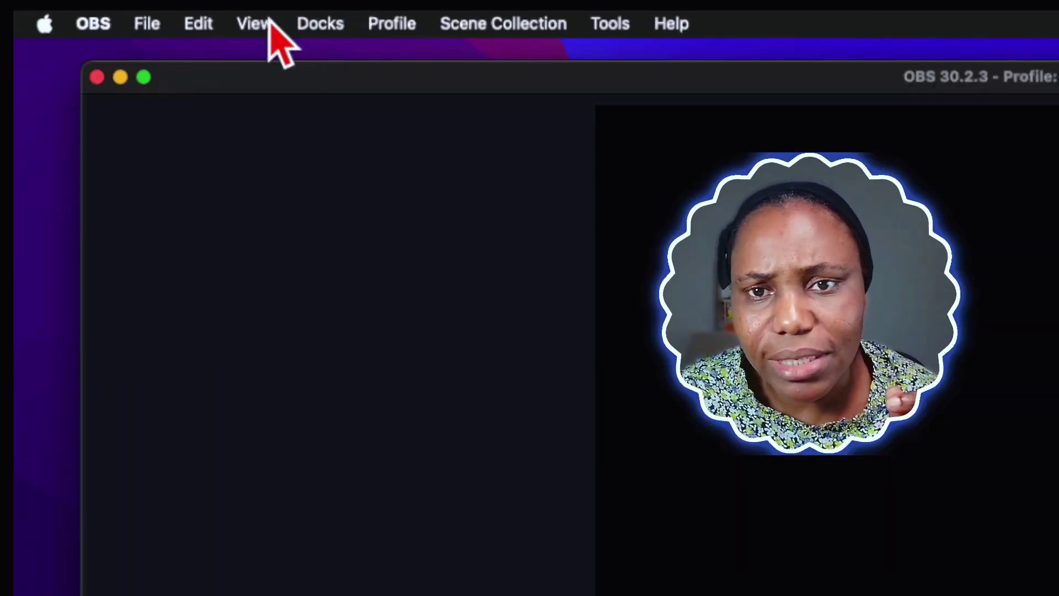
- Show the Chat and YouTube Live Control Panel docks again
{"action": "left_click", "coordinate": [319, 25]}
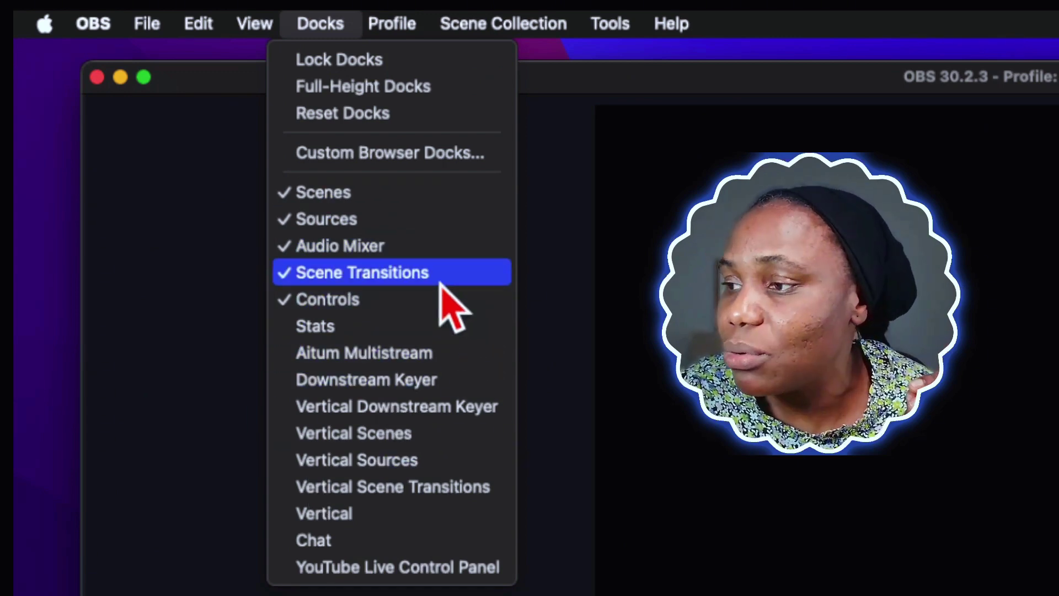
{"action": "left_click", "coordinate": [356, 542]}
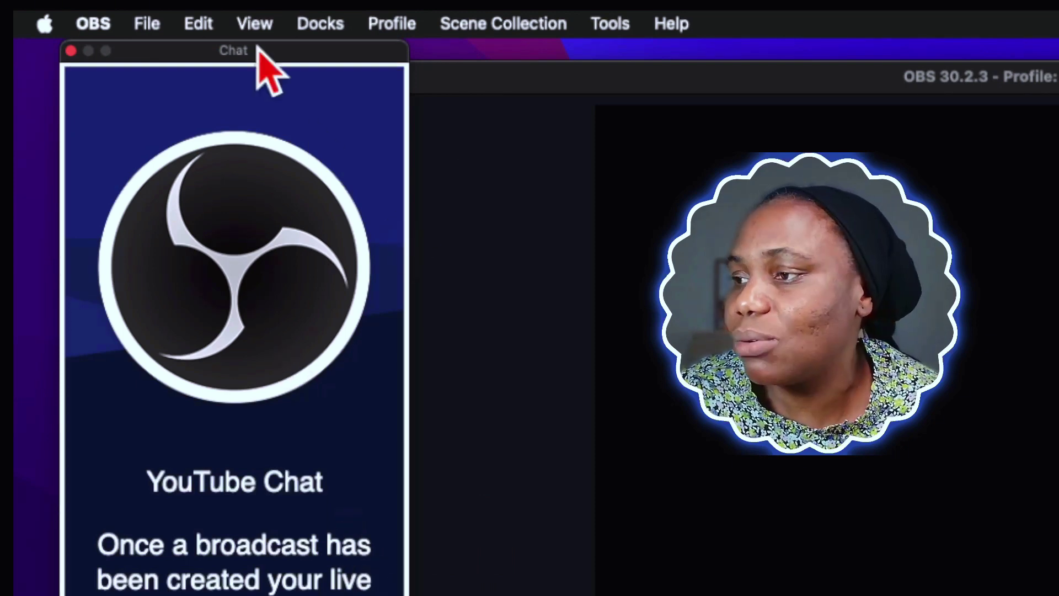
{"action": "left_click", "coordinate": [326, 24]}
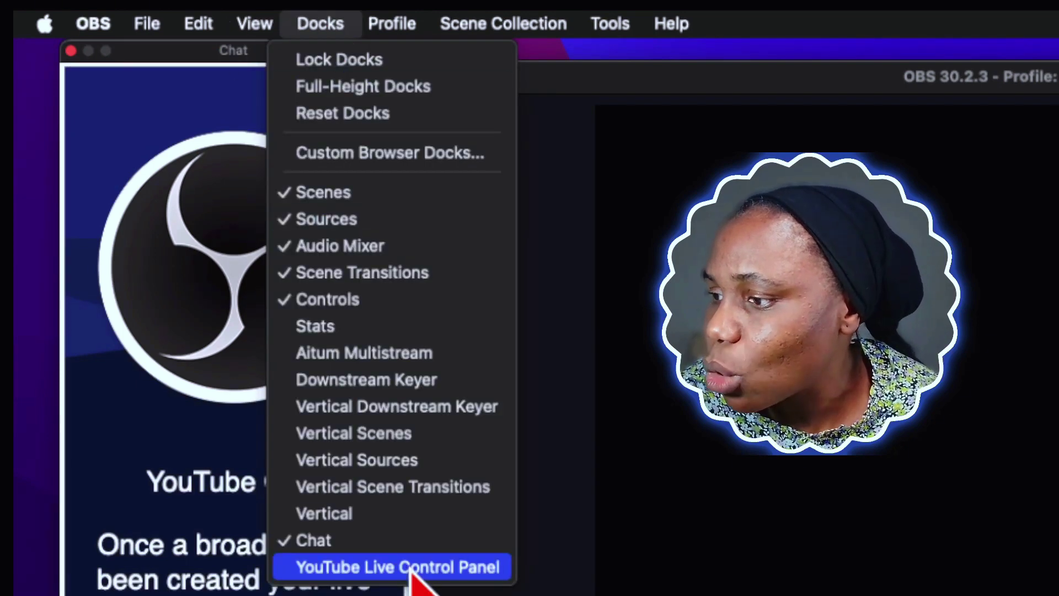
{"action": "left_click", "coordinate": [411, 568]}
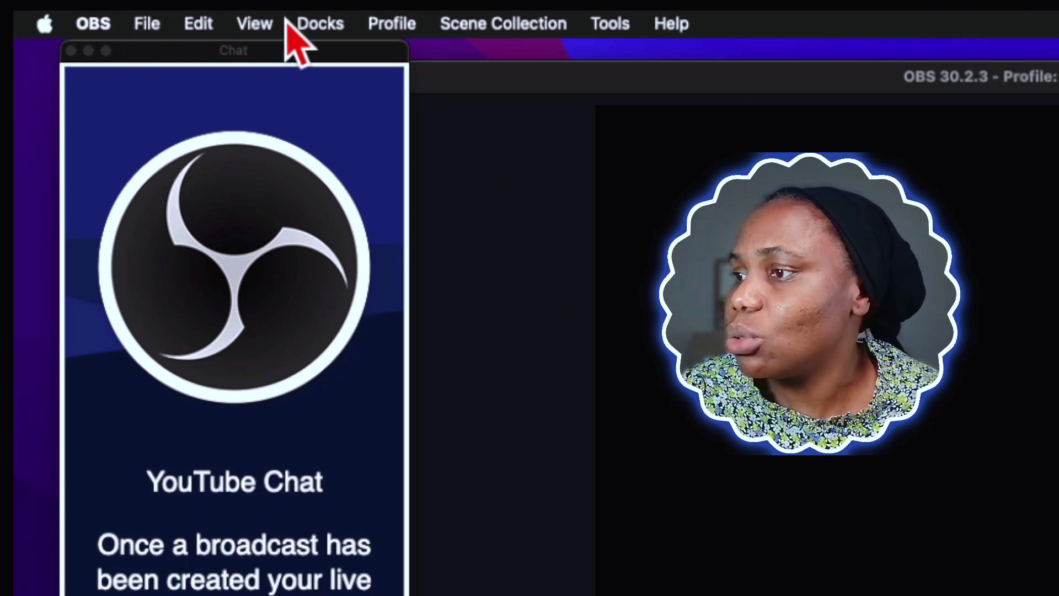
- Hide the Chat and YouTube Live Control Panel docks
{"action": "left_click", "coordinate": [306, 26]}
{"action": "left_click", "coordinate": [309, 540]}
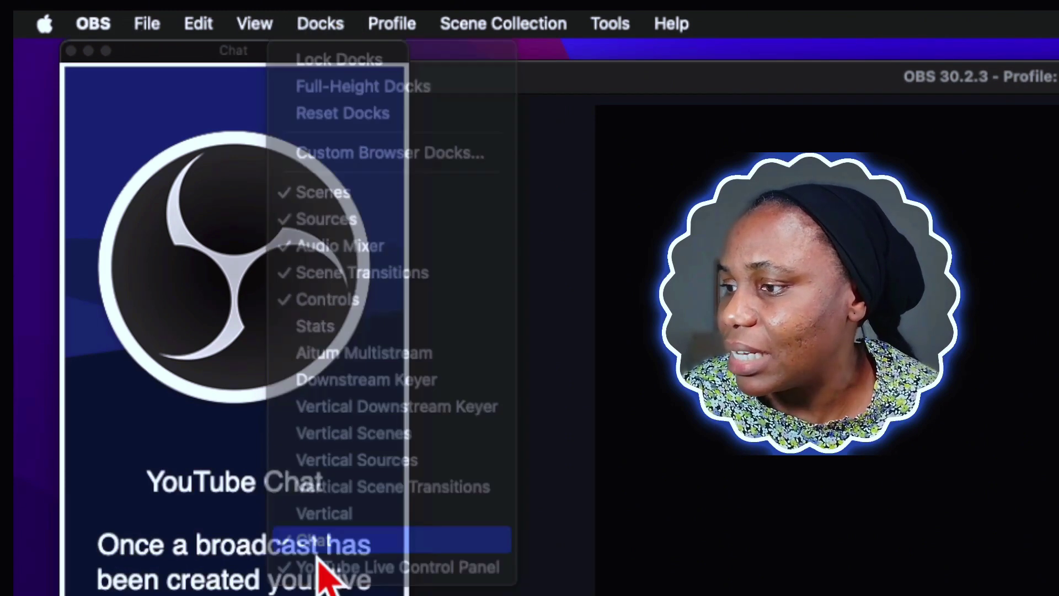
{"action": "left_click", "coordinate": [319, 27]}
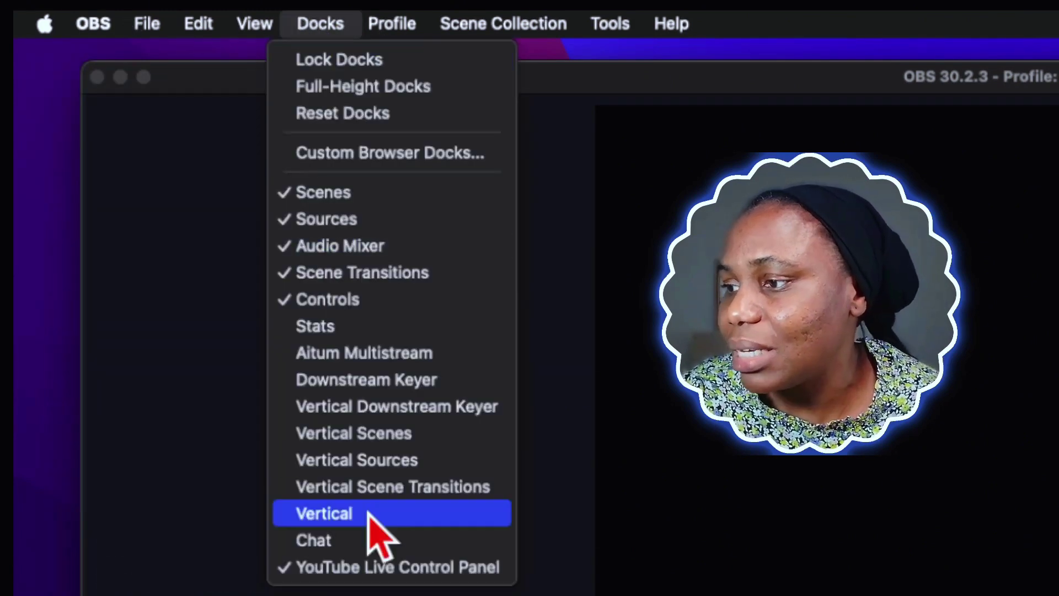
{"action": "left_click", "coordinate": [375, 567]}
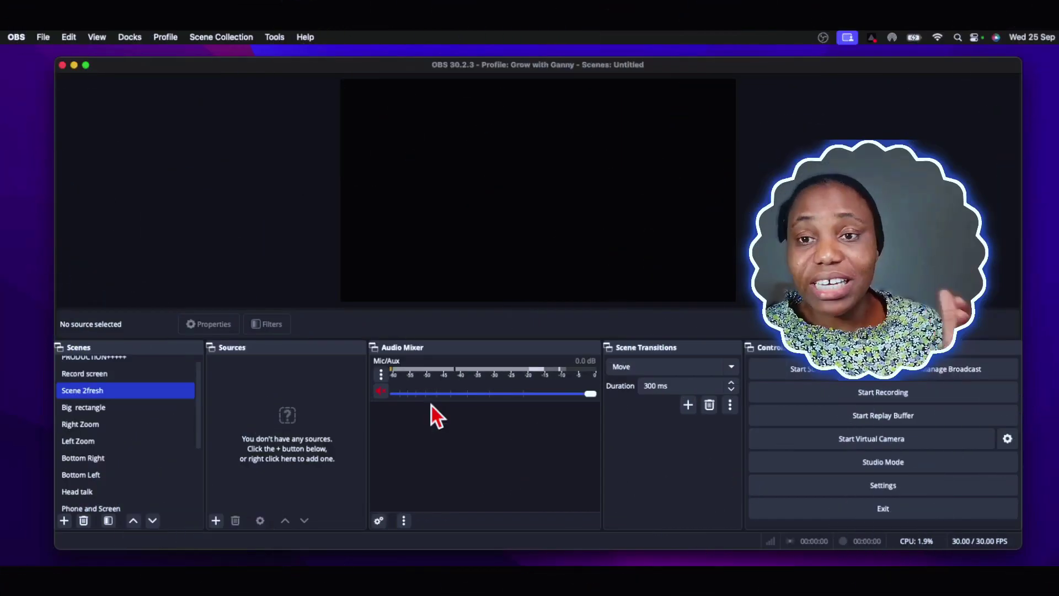
{"action": "scroll", "coordinate": [98, 441], "scroll_direction": "down", "scroll_amount": 3}
{"action": "left_click", "coordinate": [98, 457]}
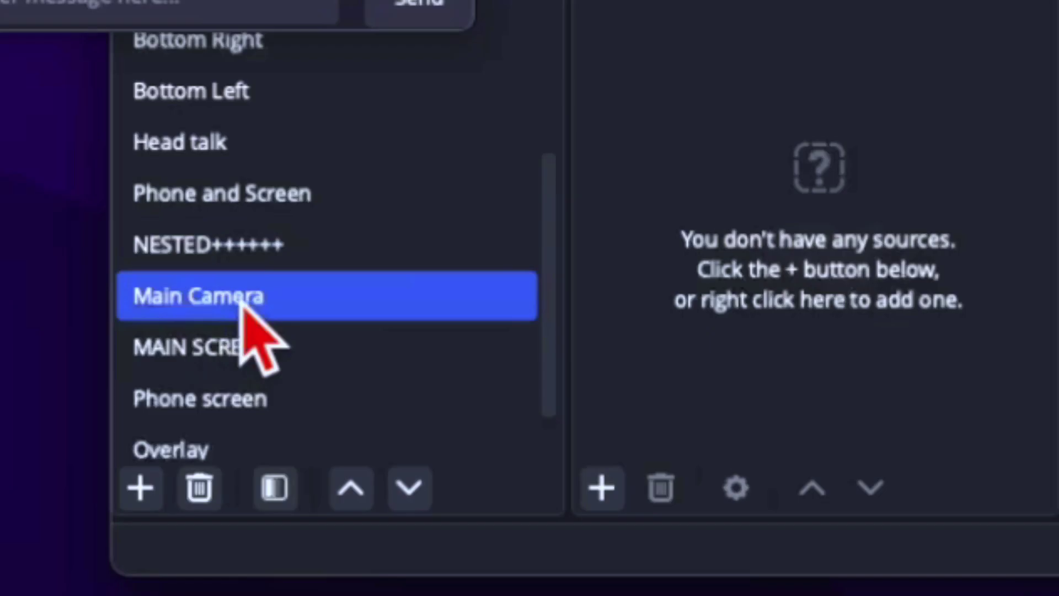
{"action": "left_click", "coordinate": [234, 246], "text": "ctrl"}
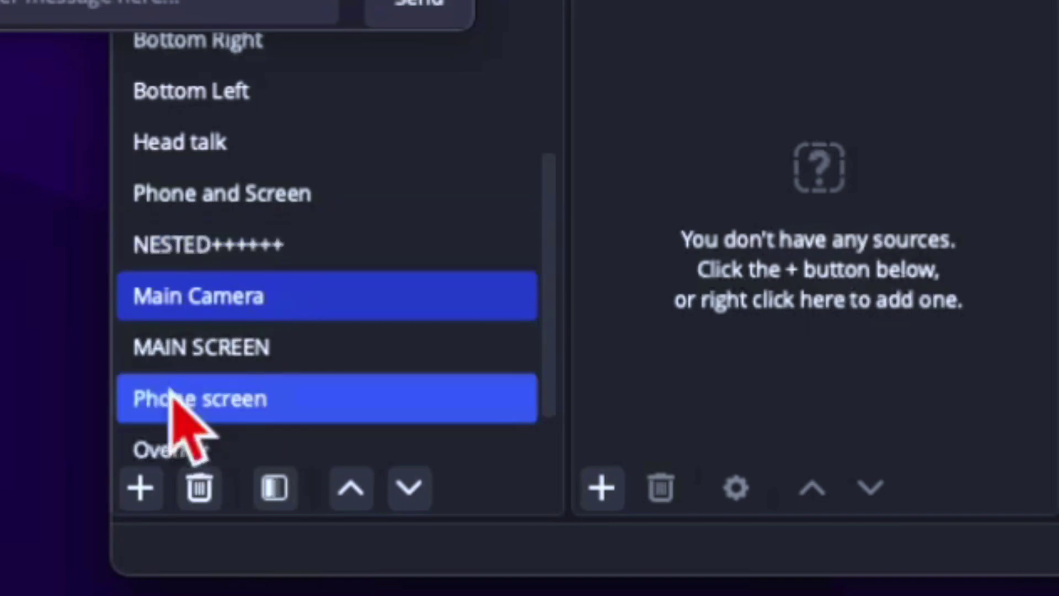
- Add a new scene named "Camera"
{"action": "left_click", "coordinate": [140, 488]}
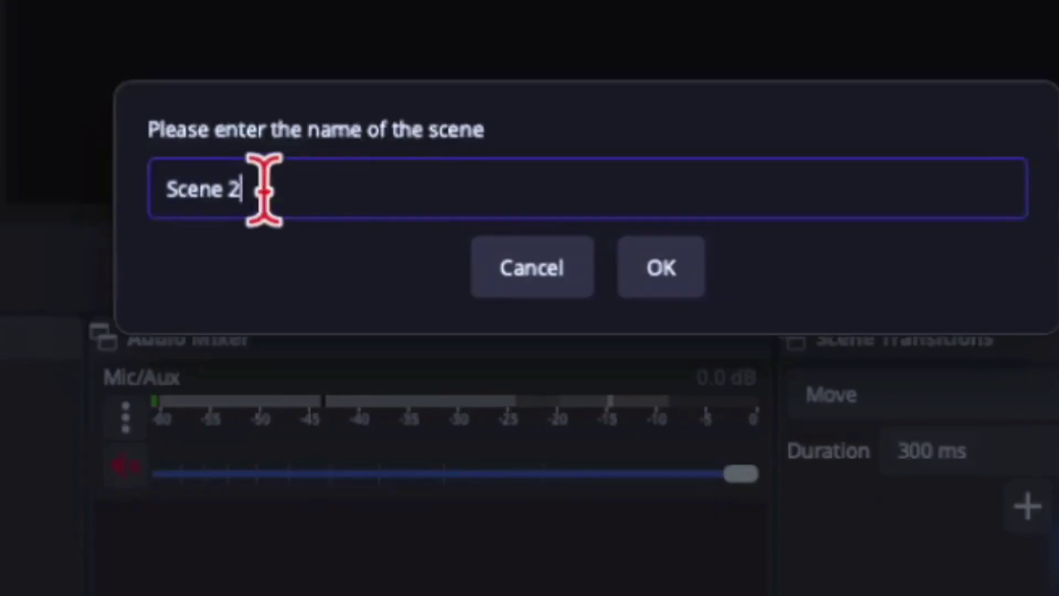
{"action": "left_click_drag", "start_coordinate": [265, 189], "coordinate": [108, 177]}
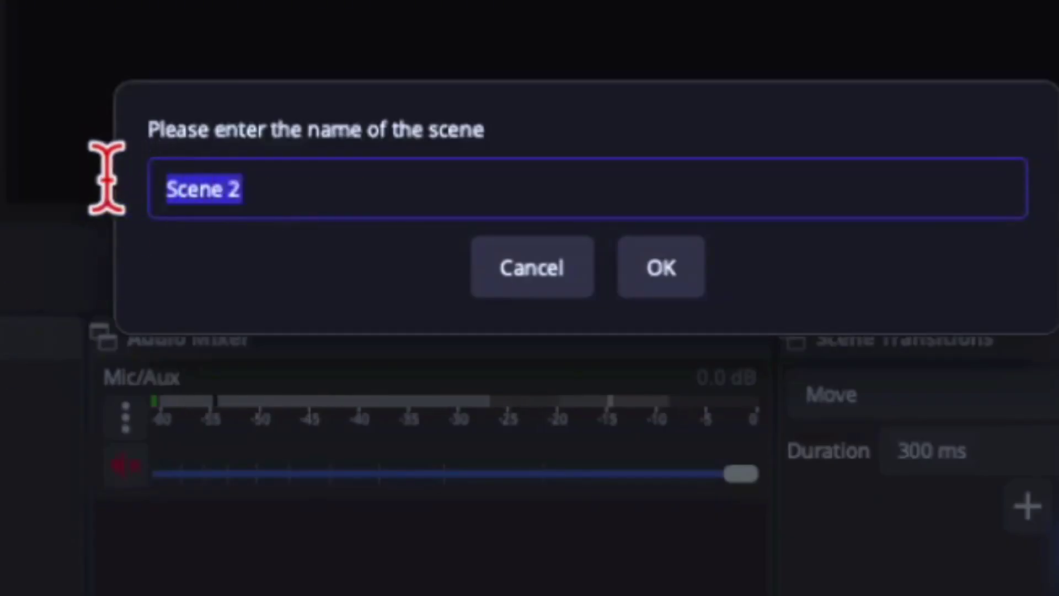
{"action": "type", "text": "Ca"}
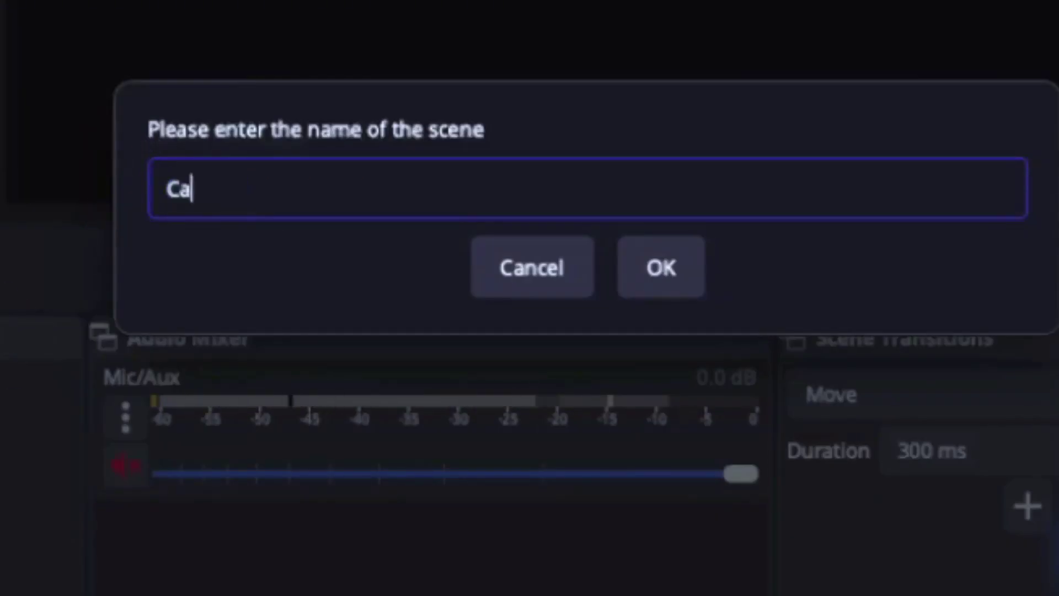
{"action": "type", "text": "mera"}
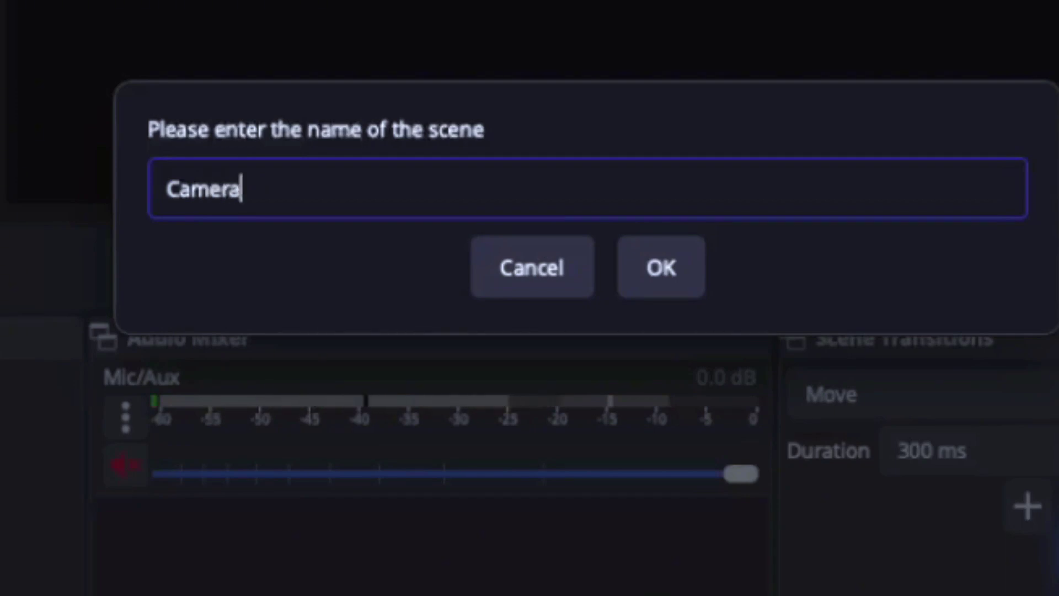
{"action": "left_click", "coordinate": [662, 273]}
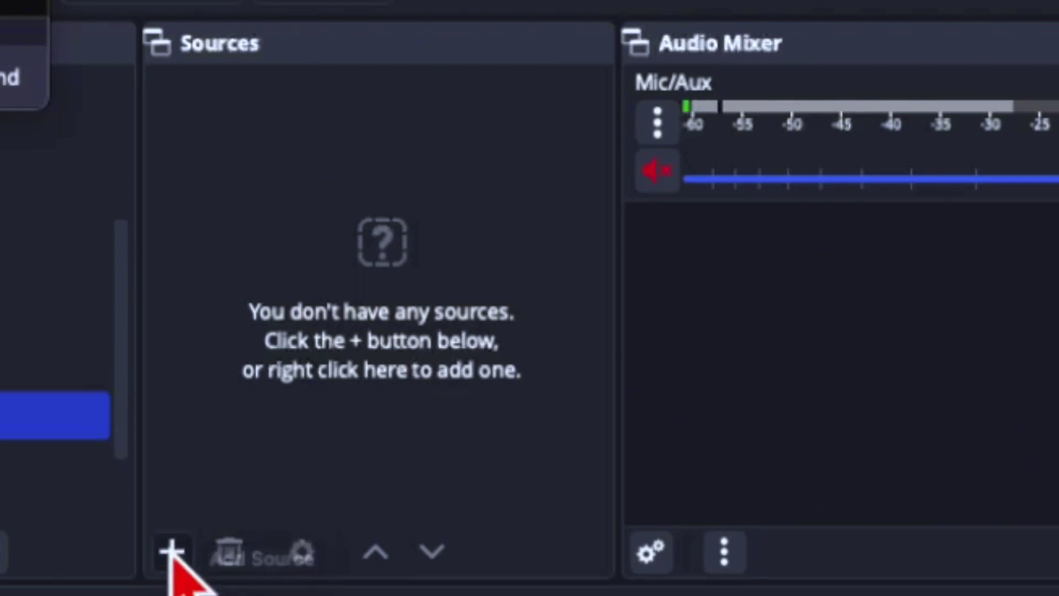
- Add a new Video Capture Device source to the Camera scene, using FaceTime HD Camera as the device
{"action": "left_click", "coordinate": [172, 552]}
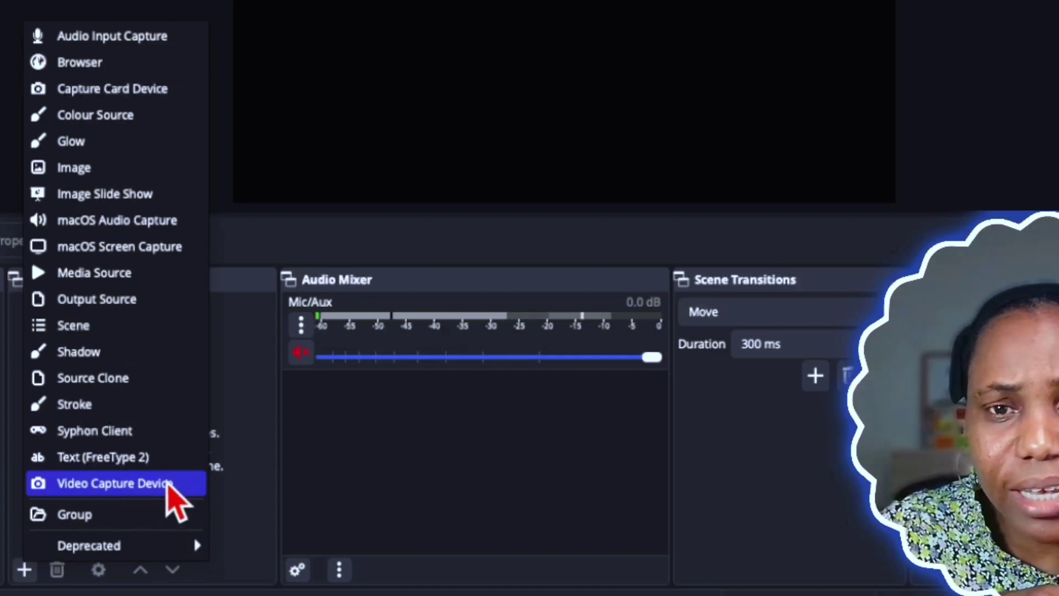
{"action": "left_click", "coordinate": [129, 482]}
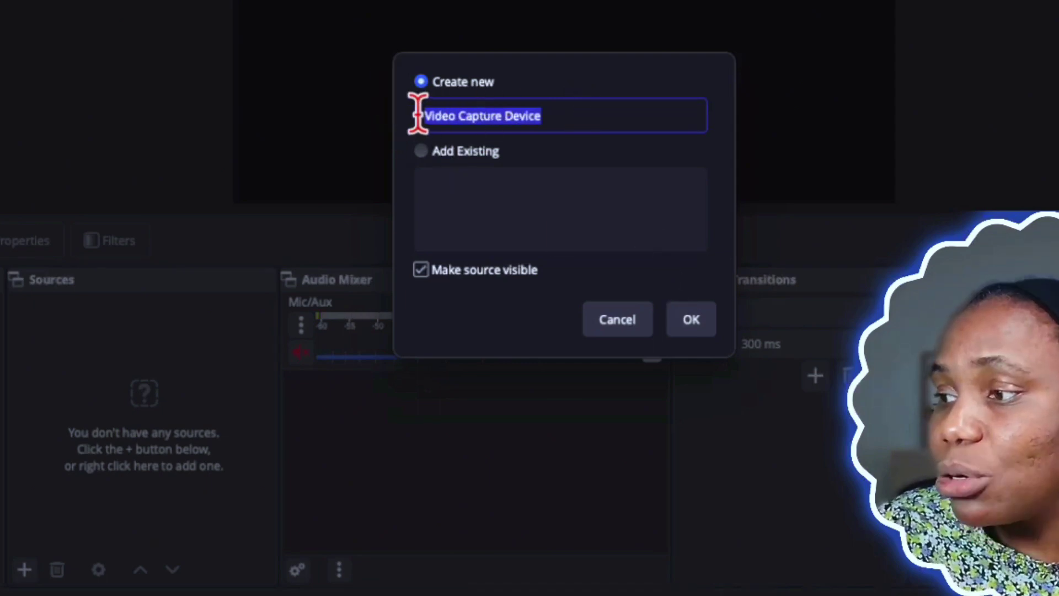
{"action": "left_click", "coordinate": [693, 319]}
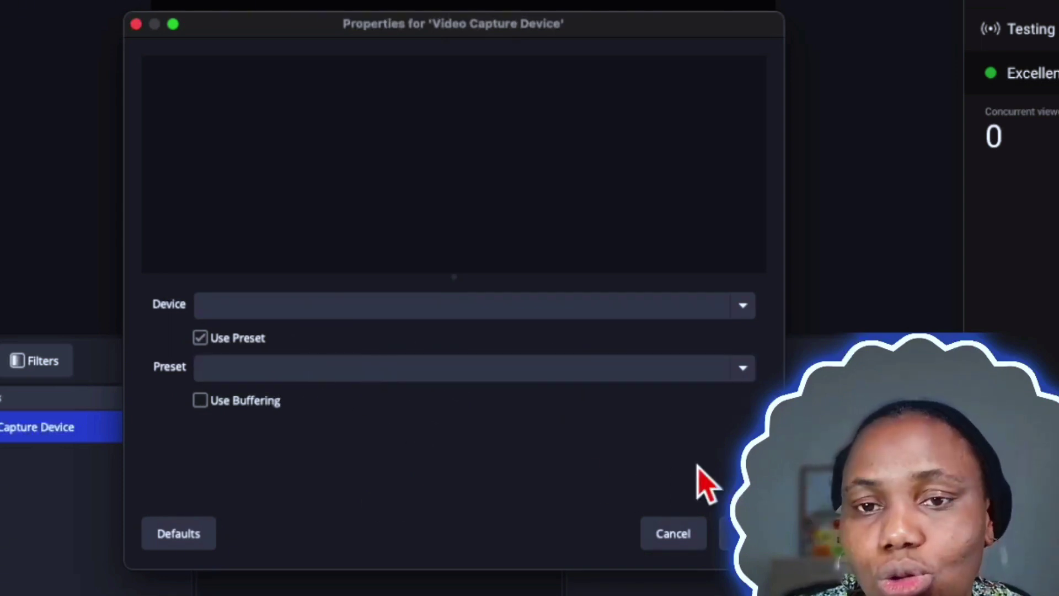
{"action": "left_click", "coordinate": [744, 305]}
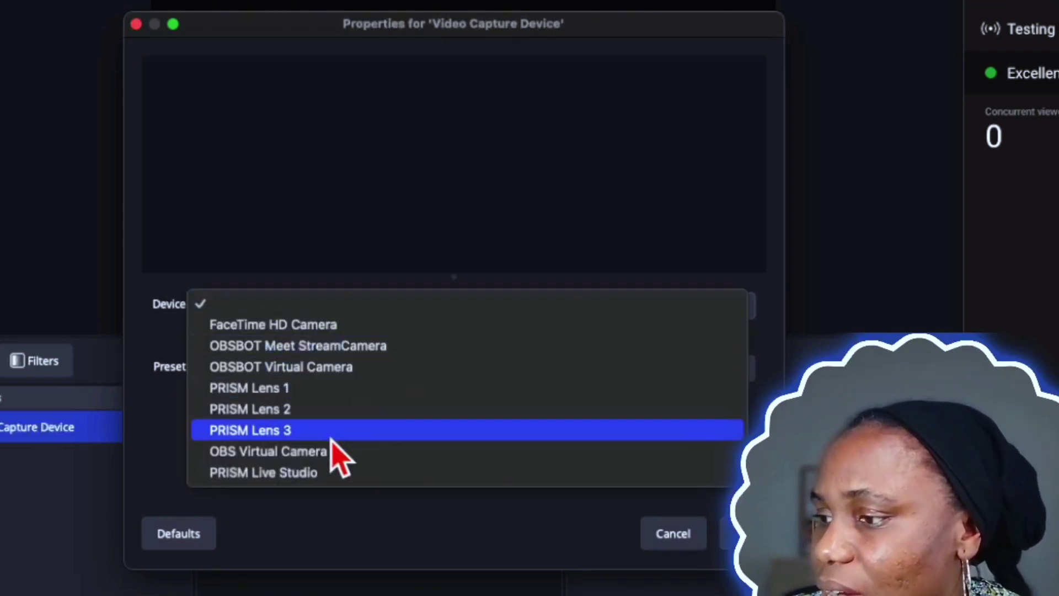
{"action": "left_click", "coordinate": [366, 326]}
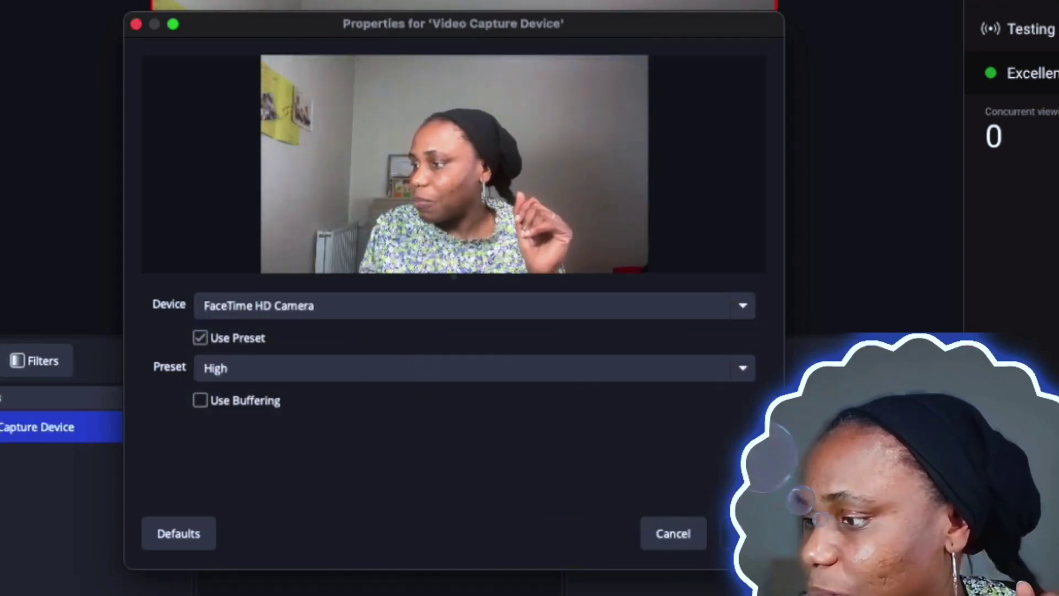
{"action": "left_click", "coordinate": [743, 533]}
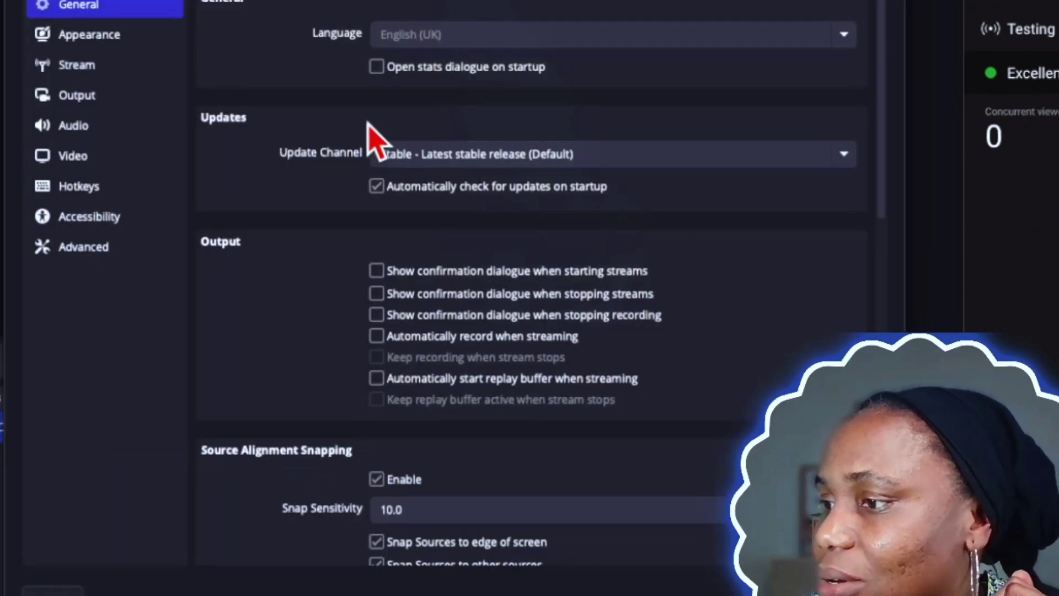
- Set the Mic/Auxiliary Audio device to MacBook Air Microphone in the audio settings and toggle the Mic/Aux mute
{"action": "left_click", "coordinate": [73, 125]}
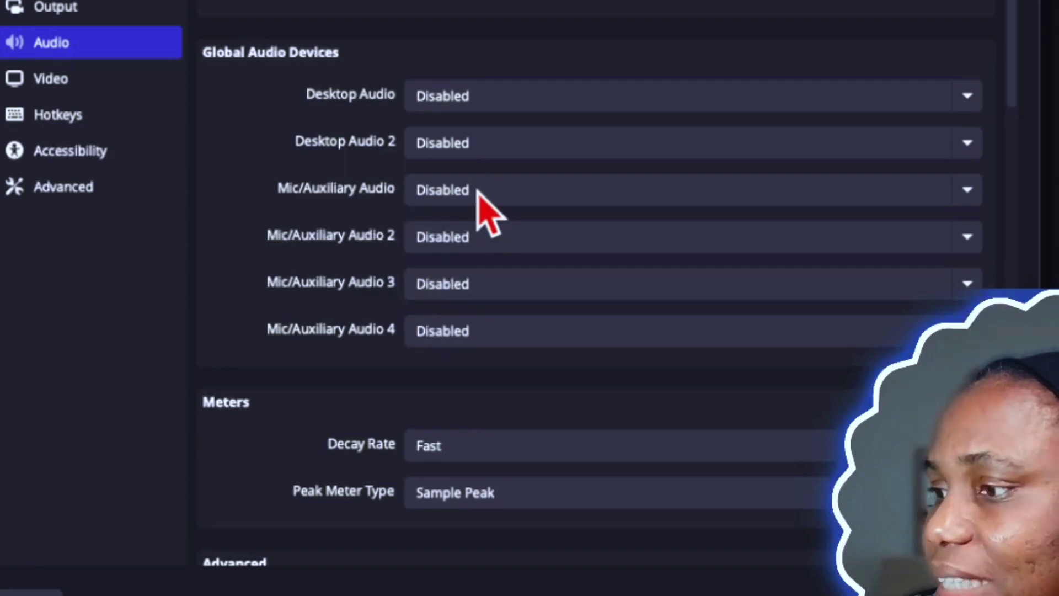
{"action": "left_click", "coordinate": [964, 193]}
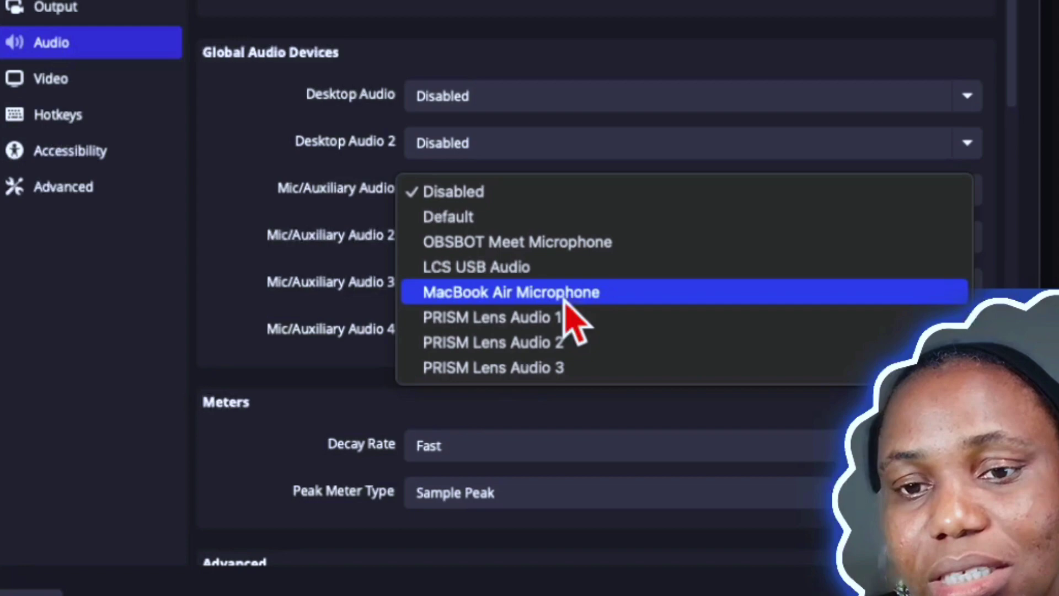
{"action": "left_click", "coordinate": [565, 301]}
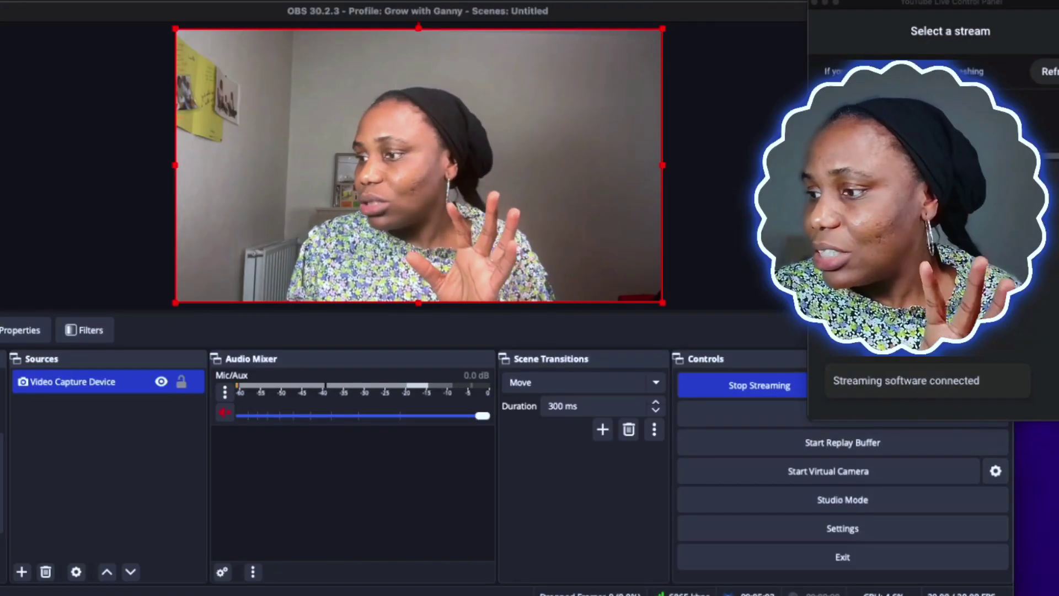
{"action": "left_click", "coordinate": [224, 412]}
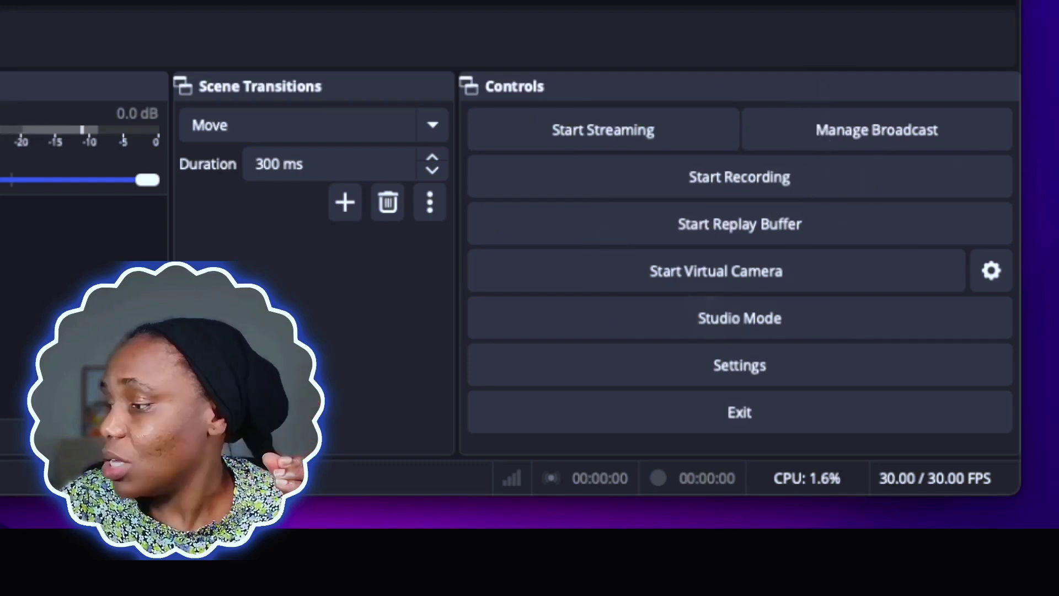
- Start setting up a new YouTube broadcast with "Testing" as both its title and its description
{"action": "left_click", "coordinate": [852, 134]}
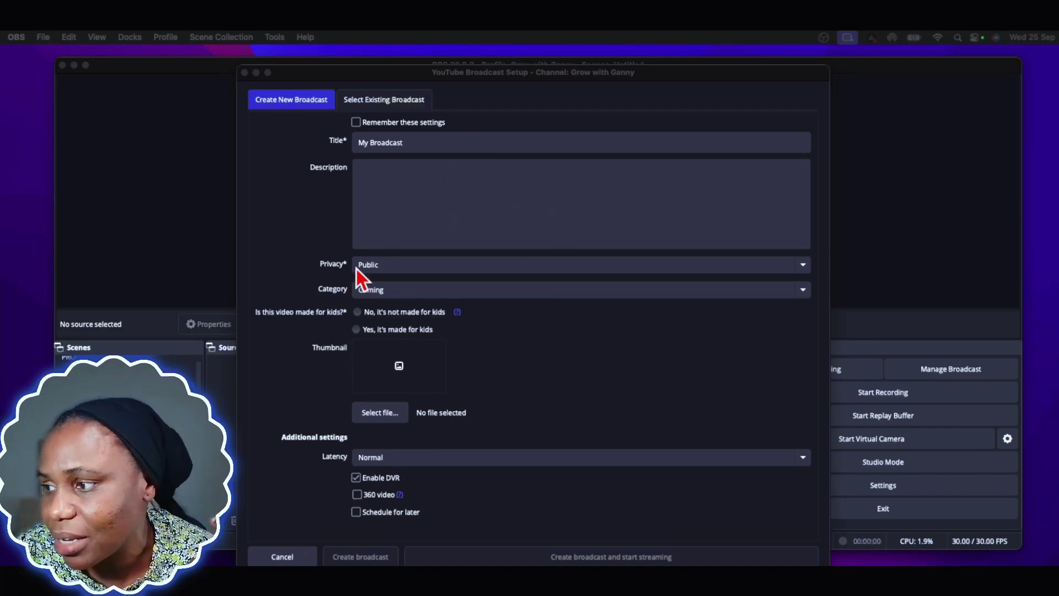
{"action": "left_click", "coordinate": [419, 141]}
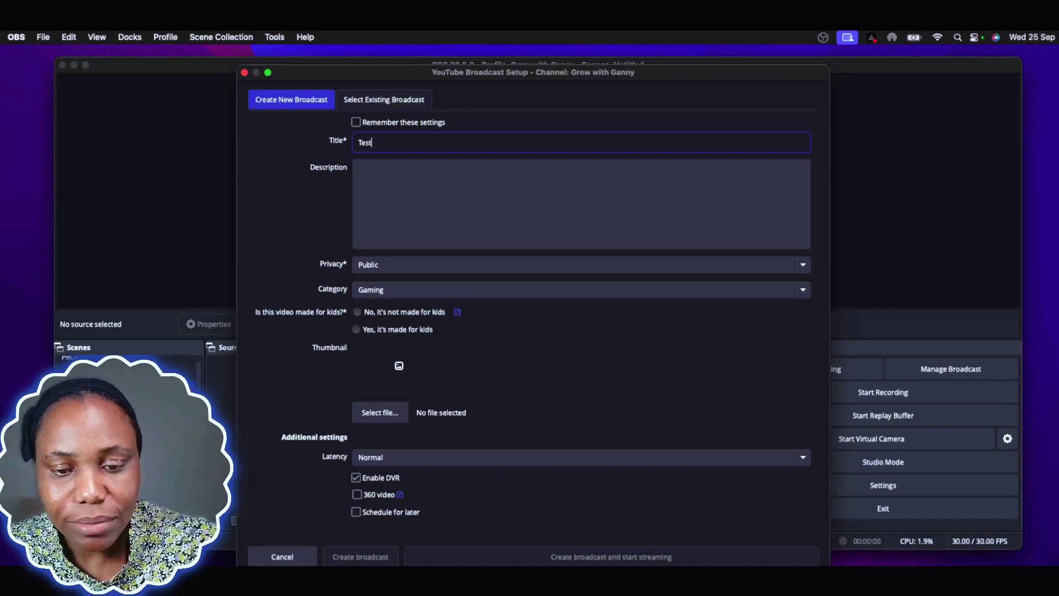
{"action": "left_click", "coordinate": [402, 175]}
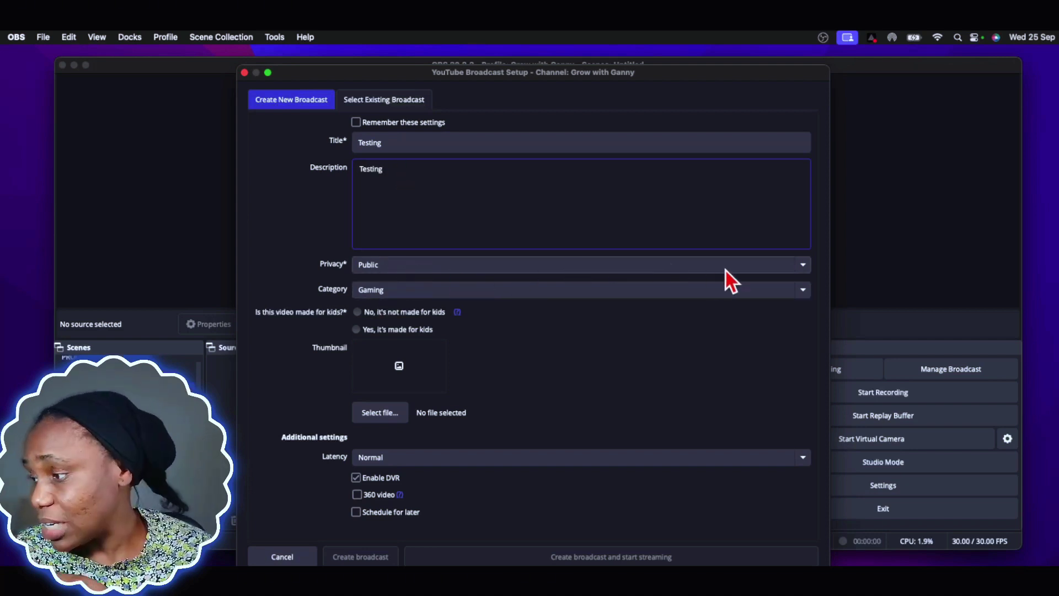
- Set the broadcast's privacy to Unlisted after trying the Private option
{"action": "left_click", "coordinate": [802, 266]}
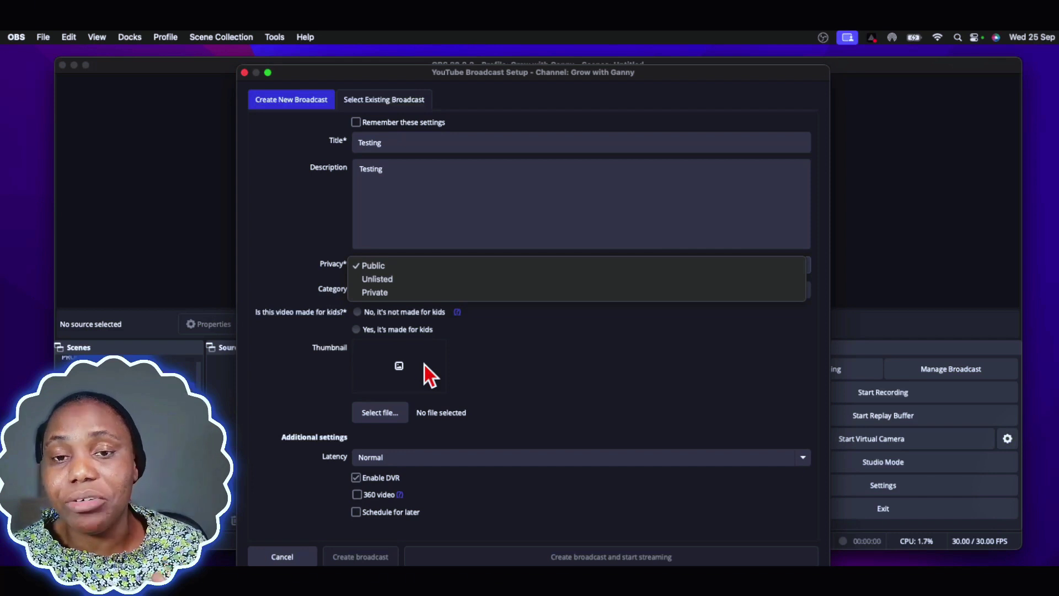
{"action": "left_click", "coordinate": [408, 279]}
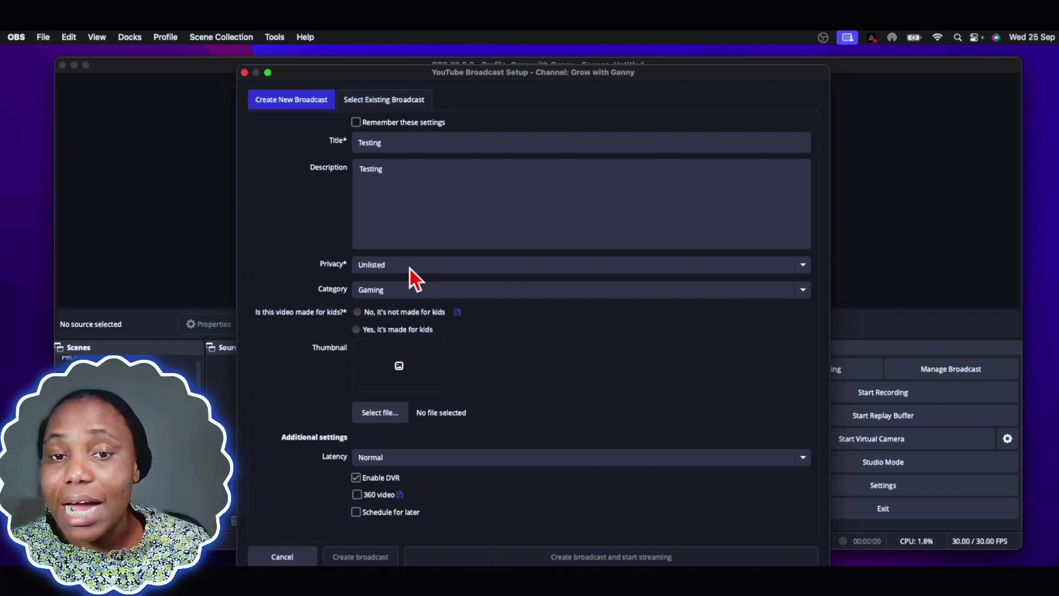
{"action": "left_click", "coordinate": [409, 269]}
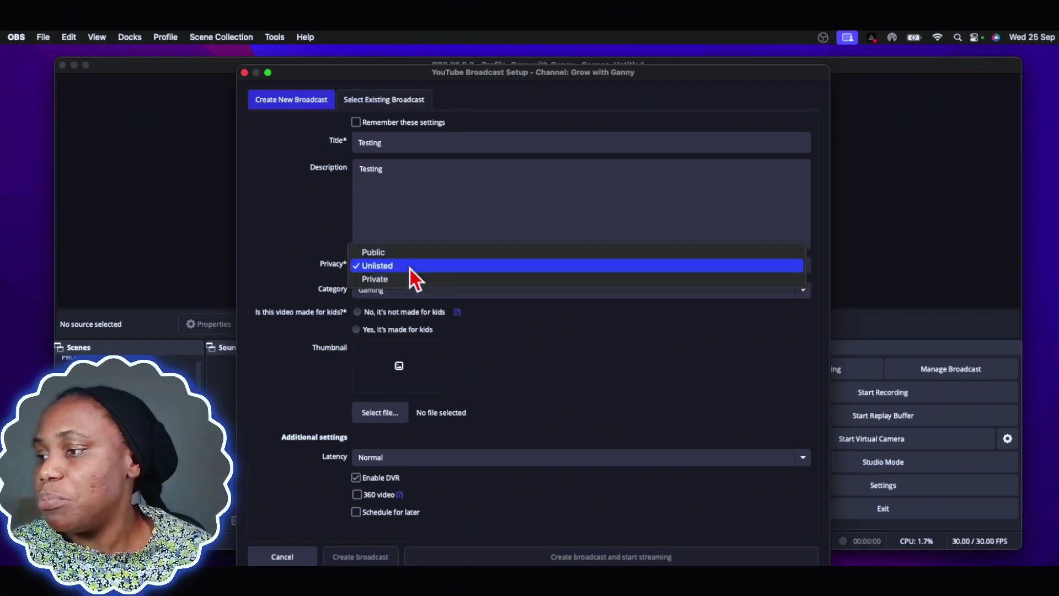
{"action": "left_click", "coordinate": [402, 280]}
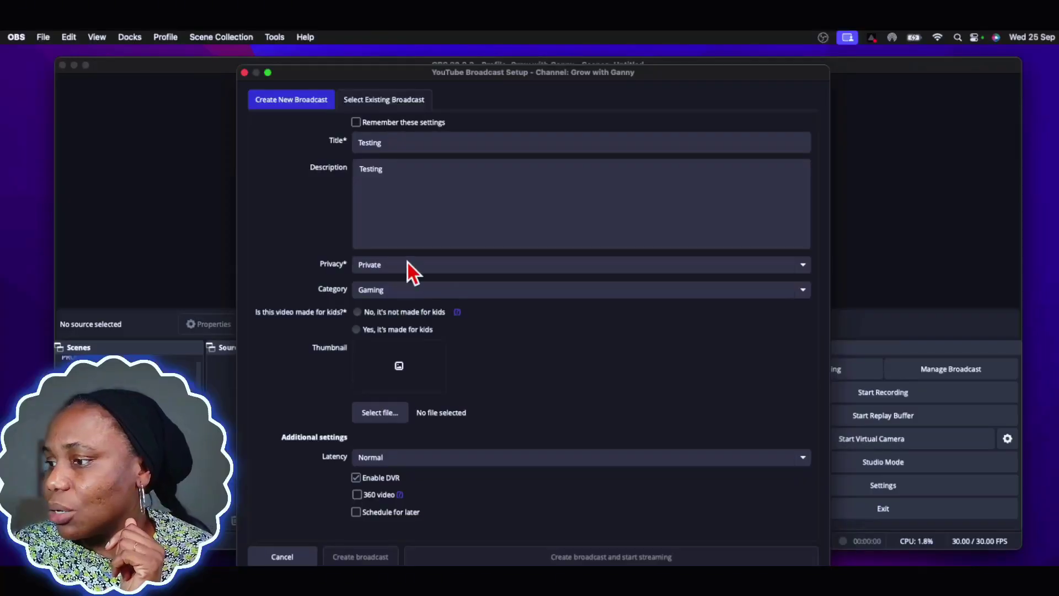
- Set the broadcast's category to Education and mark the video as not made for kids
{"action": "left_click", "coordinate": [430, 291]}
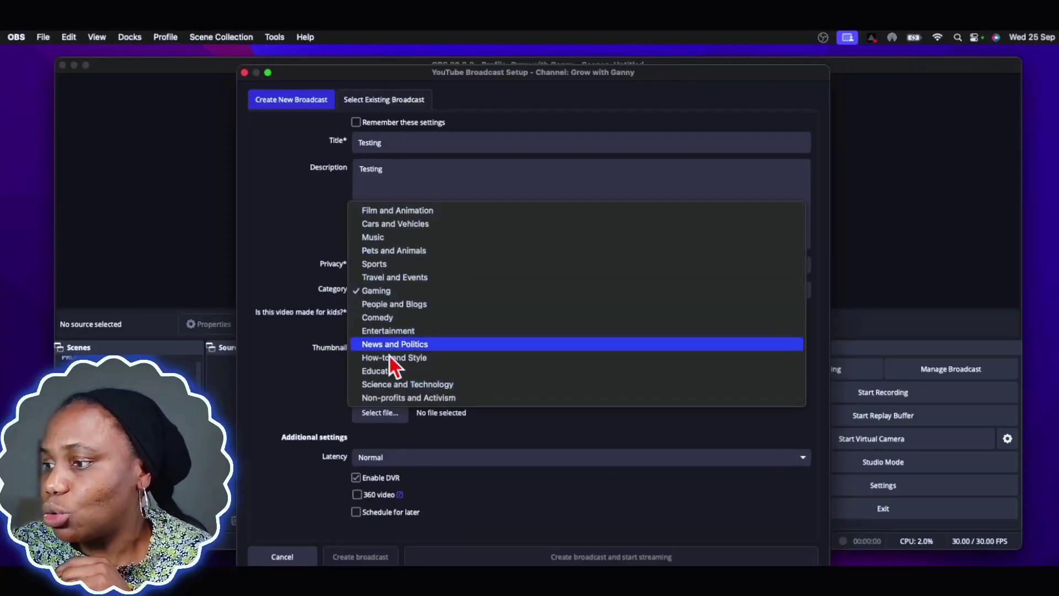
{"action": "left_click", "coordinate": [388, 376]}
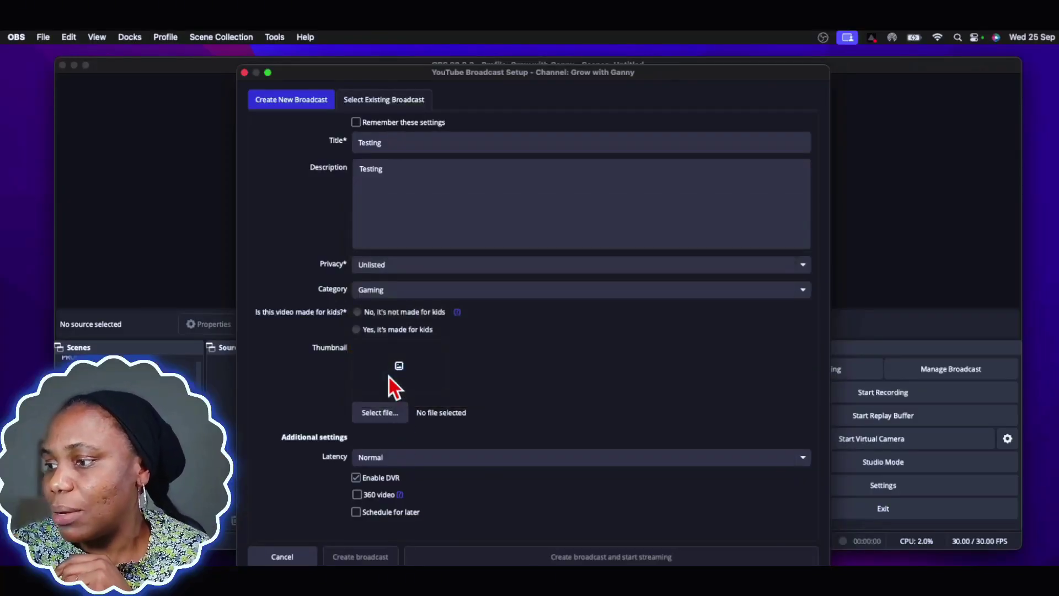
{"action": "left_click", "coordinate": [404, 291]}
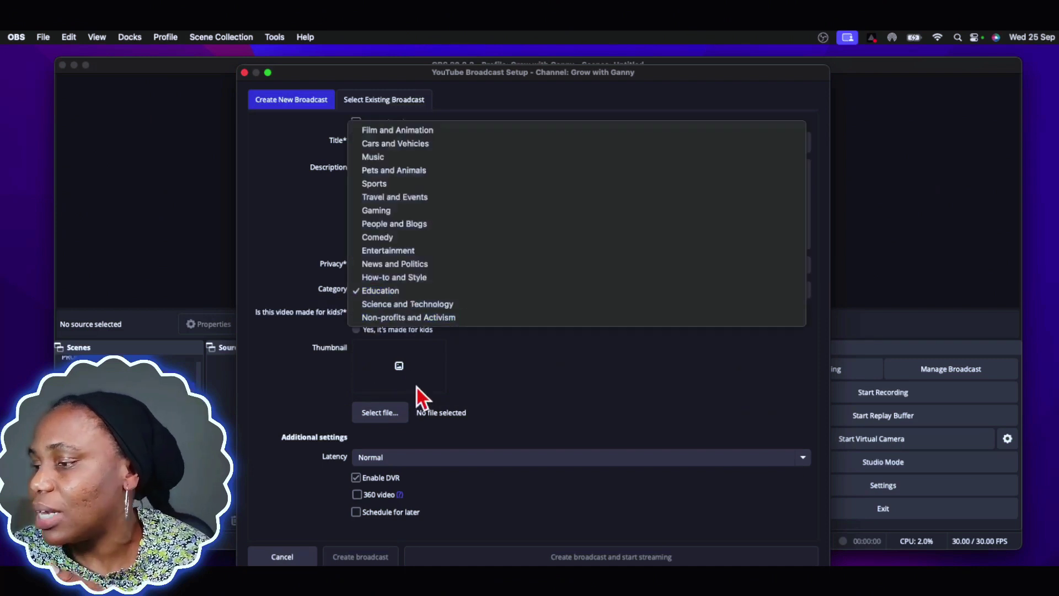
{"action": "left_click", "coordinate": [399, 295]}
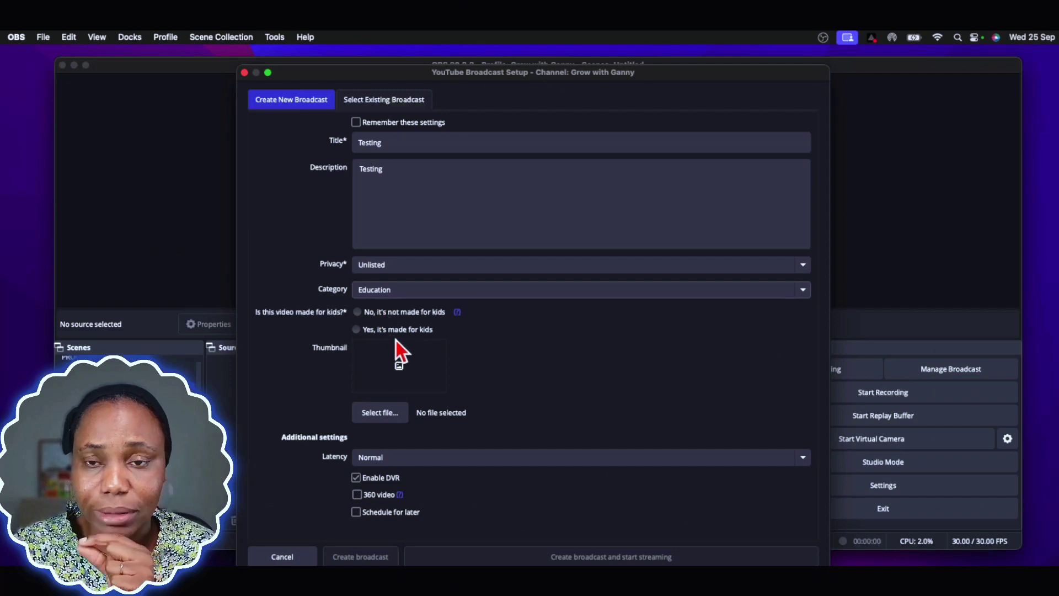
{"action": "left_click", "coordinate": [357, 312]}
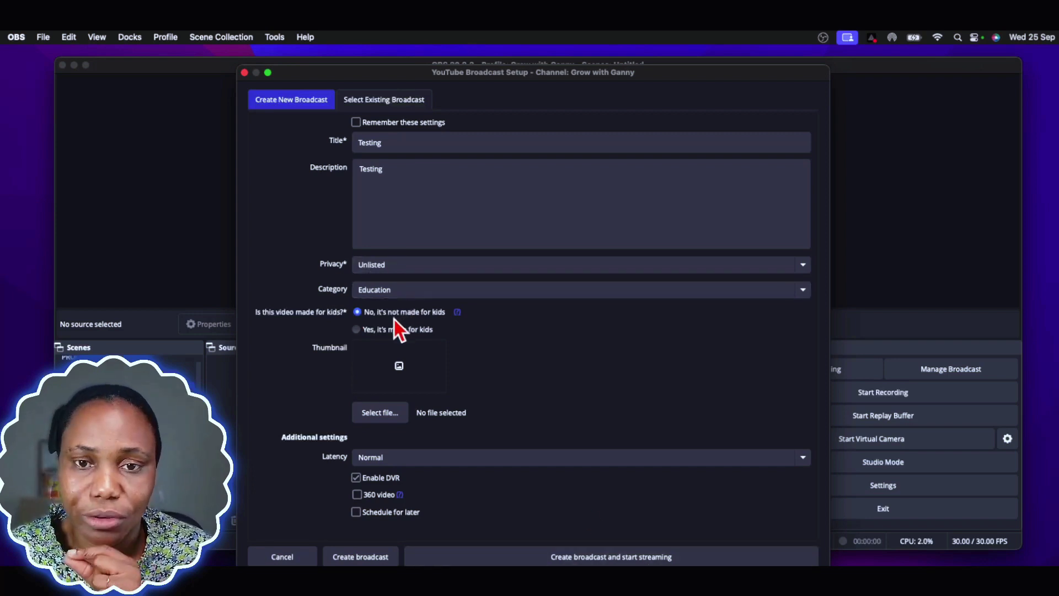
- Keep the latency at Normal and create the broadcast without choosing a thumbnail or starting the stream
{"action": "left_click", "coordinate": [400, 368]}
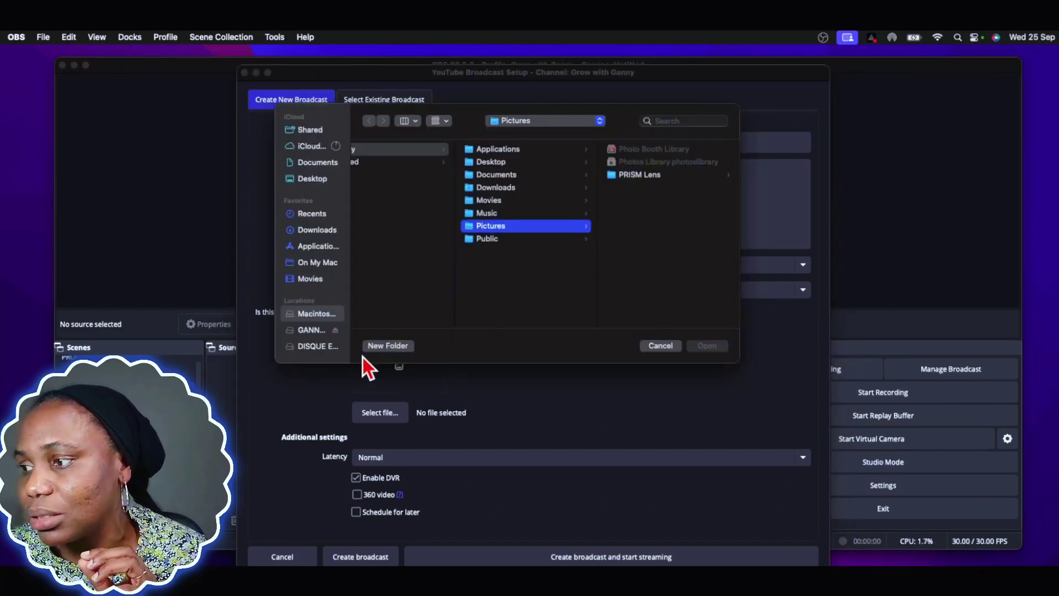
{"action": "key", "text": "Escape"}
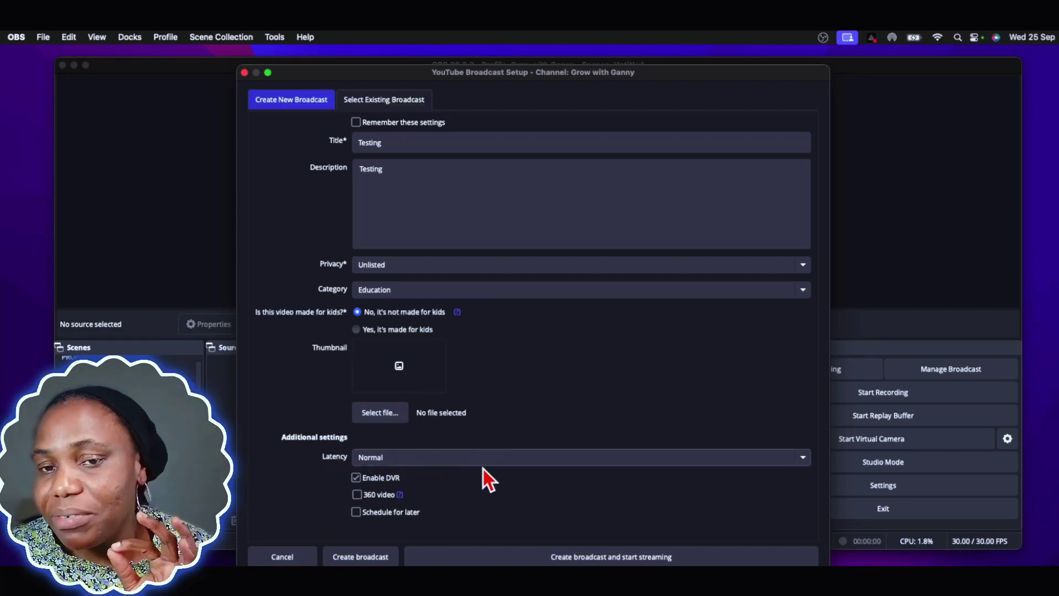
{"action": "left_click", "coordinate": [507, 461]}
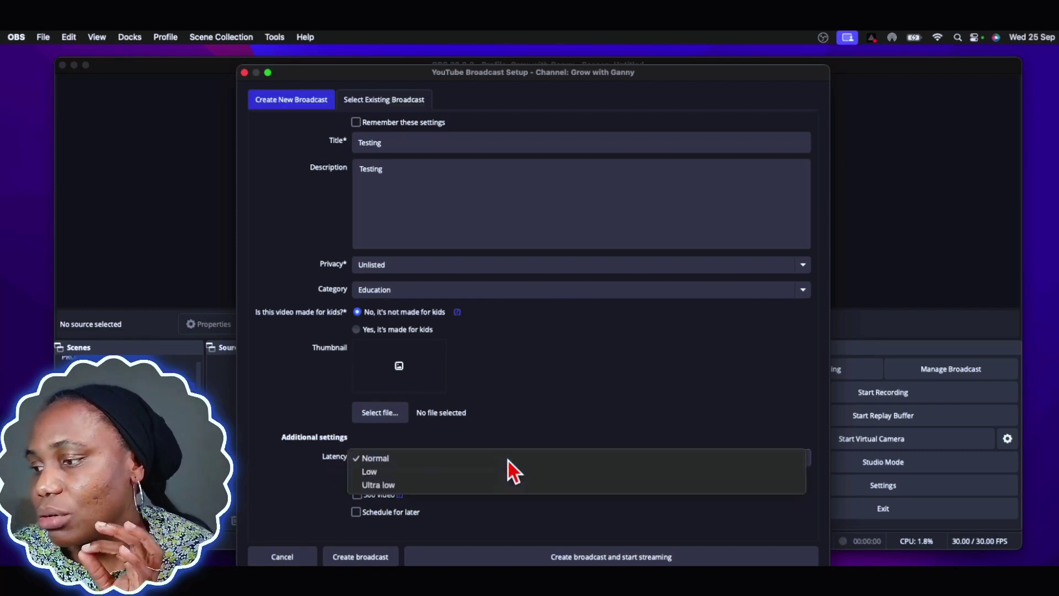
{"action": "left_click", "coordinate": [508, 461]}
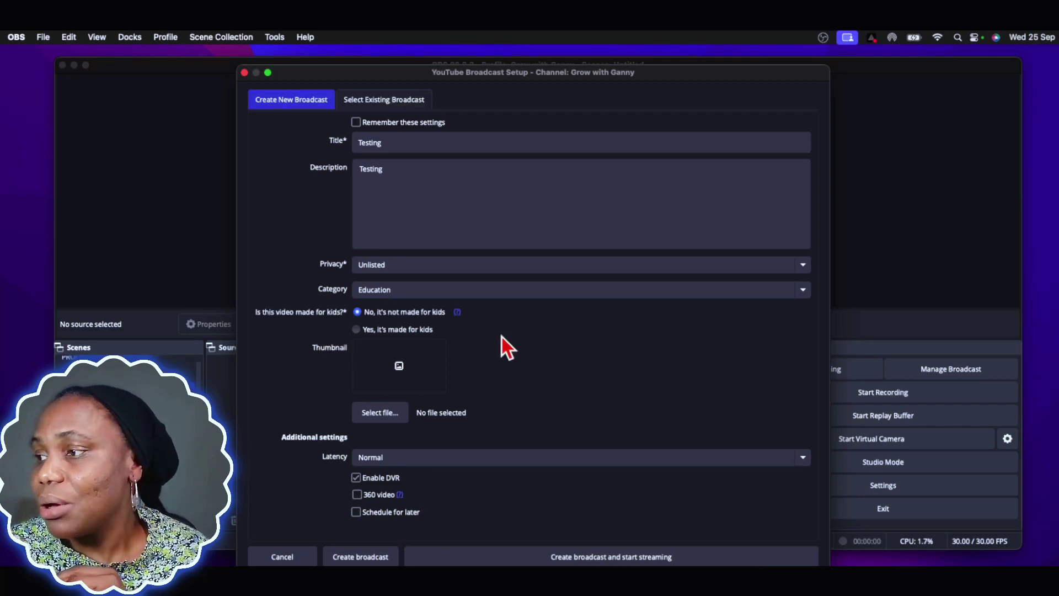
{"action": "left_click_drag", "start_coordinate": [654, 73], "coordinate": [653, 66]}
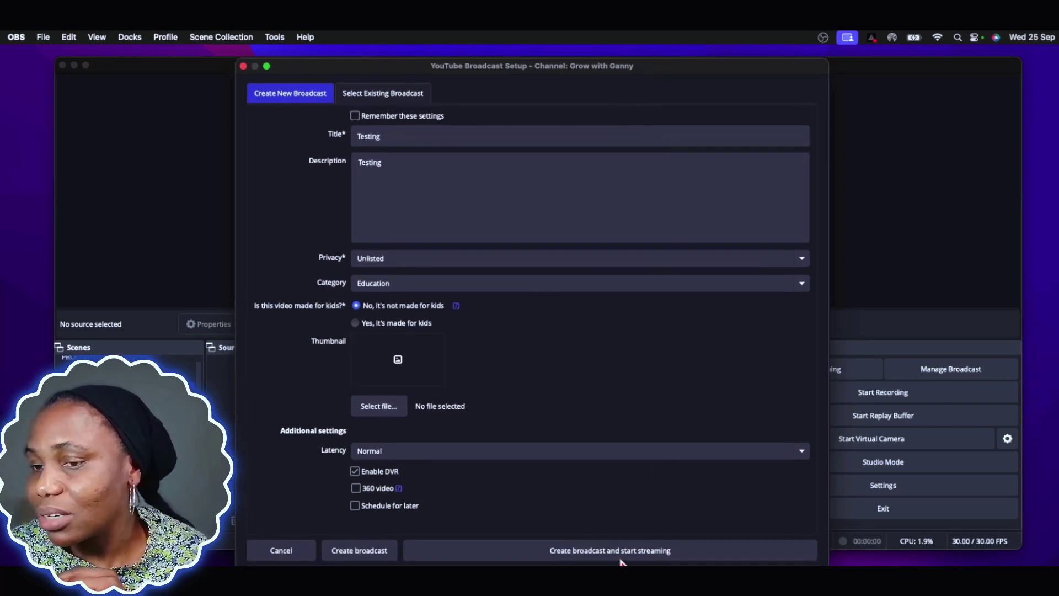
{"action": "left_click", "coordinate": [363, 552]}
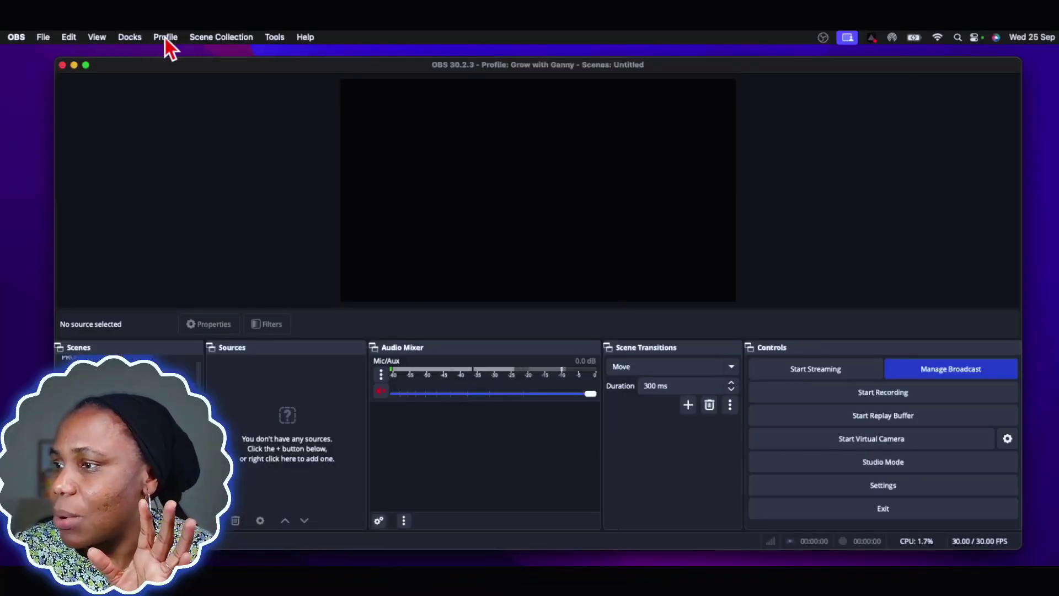
- Show the Chat and YouTube Live Control Panel docks for the new broadcast
{"action": "left_click", "coordinate": [132, 37]}
{"action": "left_click", "coordinate": [157, 297]}
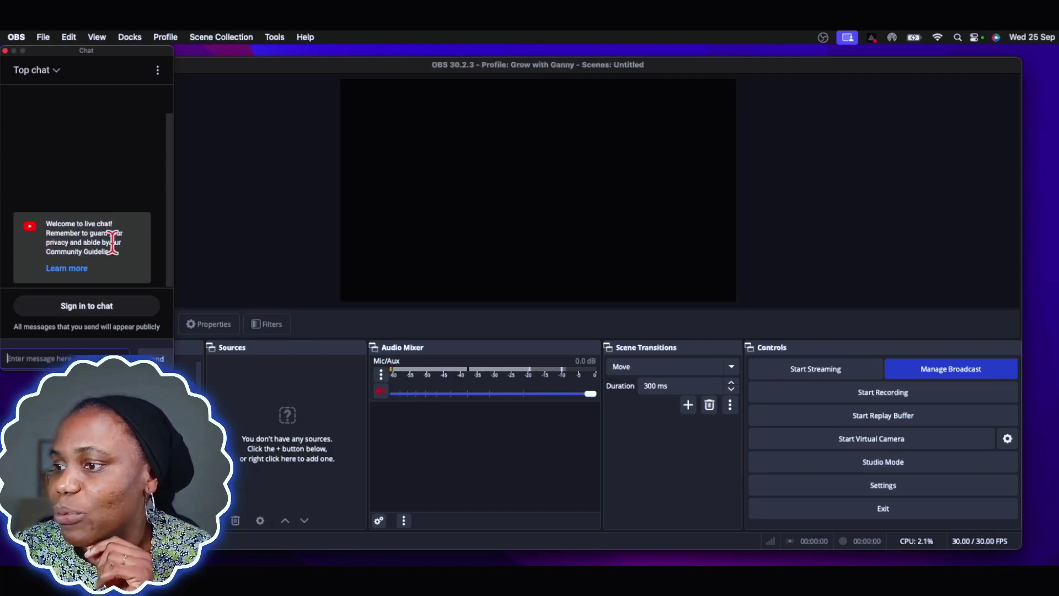
{"action": "left_click", "coordinate": [133, 38]}
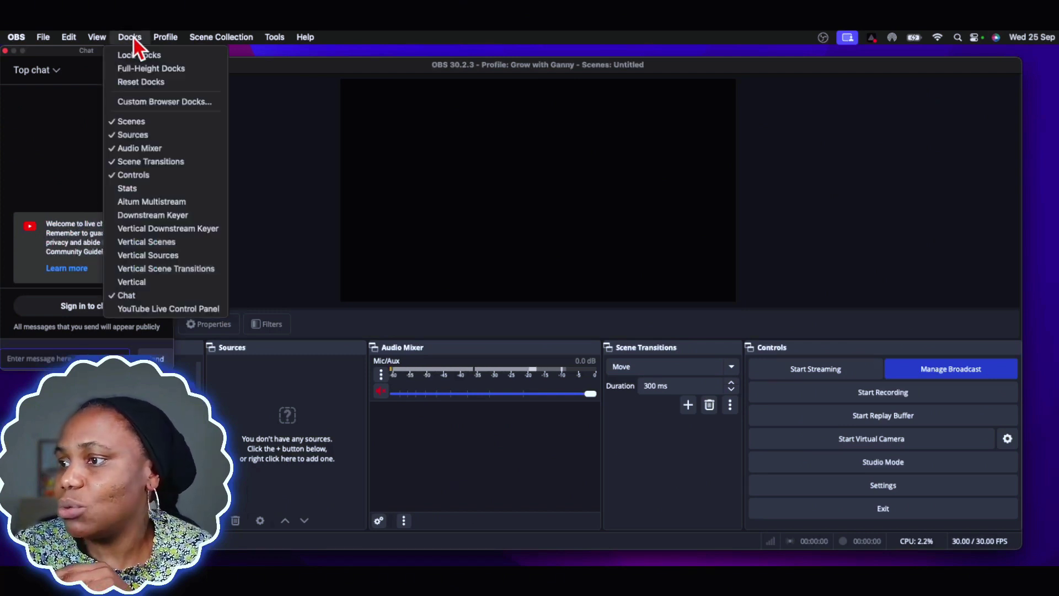
{"action": "left_click", "coordinate": [164, 310]}
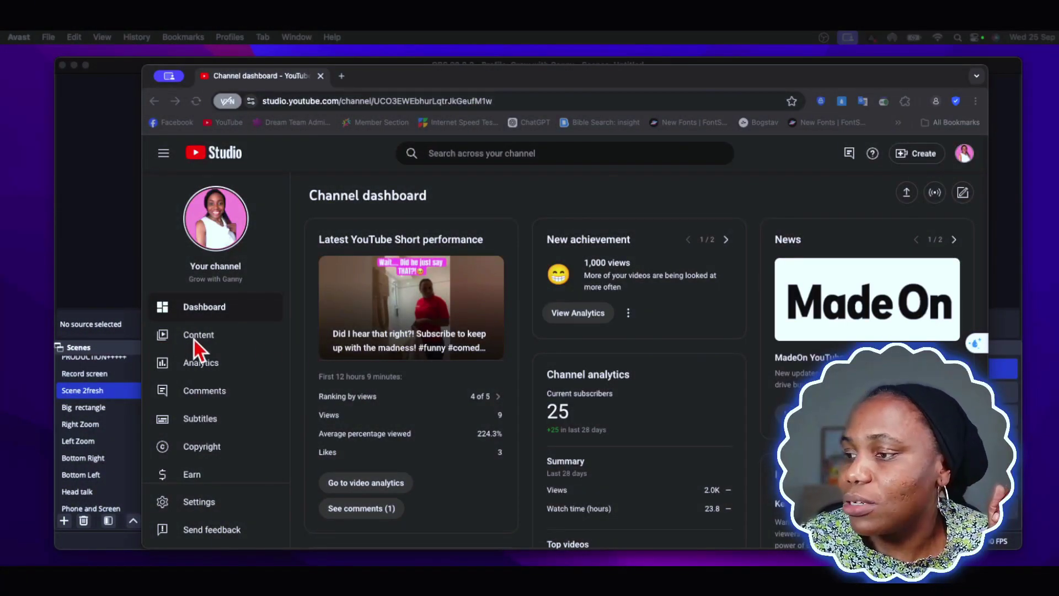
- Switch to YouTube Studio in the browser, find the upcoming "Testing" stream in the channel's live content and open its live control room
{"action": "left_click_drag", "start_coordinate": [407, 75], "coordinate": [333, 65]}
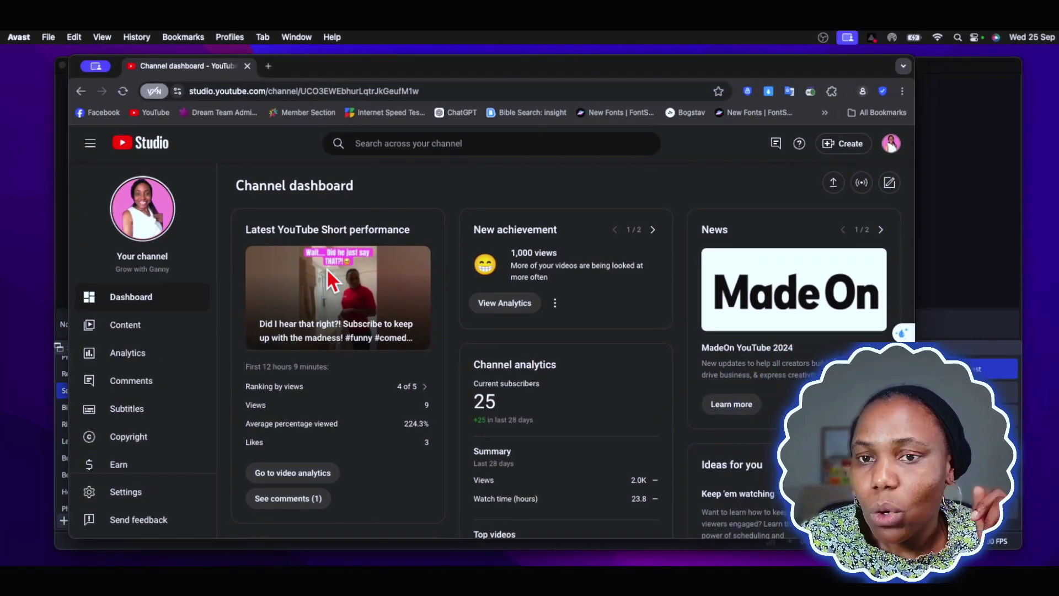
{"action": "left_click", "coordinate": [135, 331]}
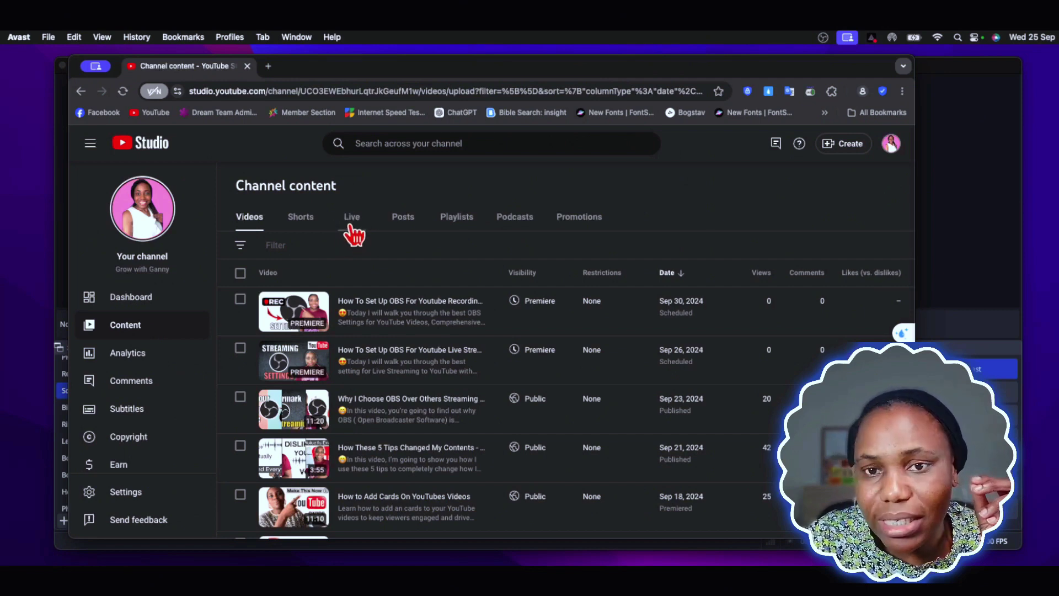
{"action": "left_click", "coordinate": [352, 220]}
{"action": "mouse_move", "coordinate": [333, 349]}
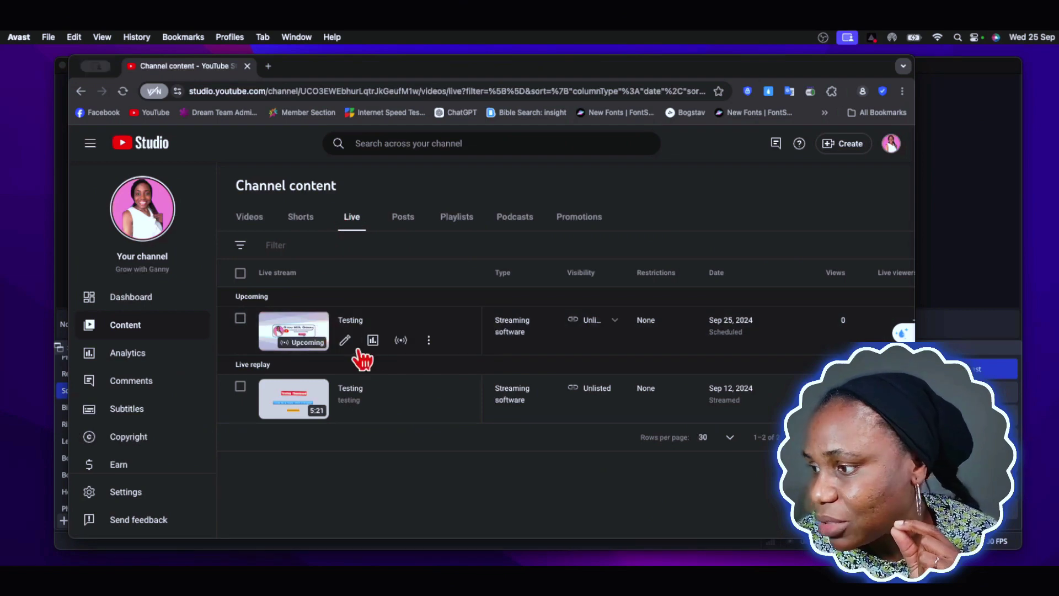
{"action": "left_click", "coordinate": [401, 341]}
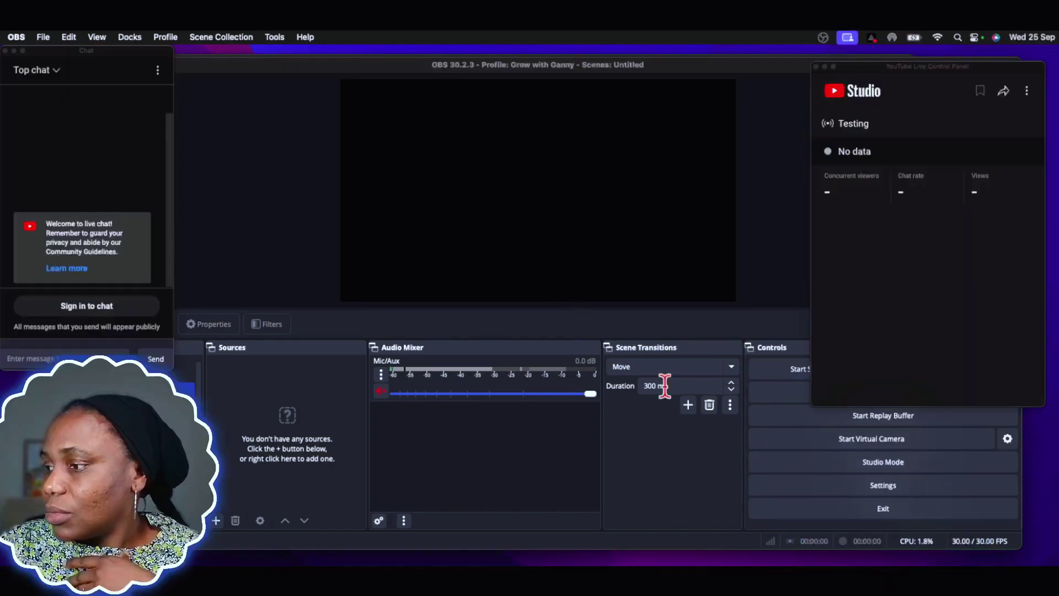
- Open the OBS settings, review the video resolution and frame rate, and keep the output mode at Advanced
{"action": "left_click", "coordinate": [886, 487]}
{"action": "left_click", "coordinate": [886, 486]}
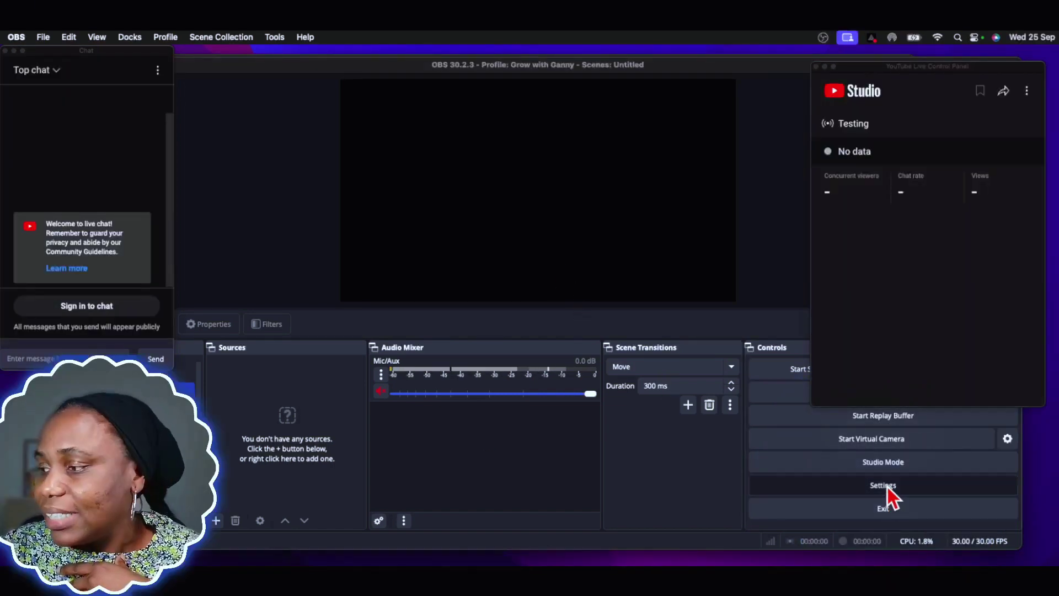
{"action": "left_click", "coordinate": [312, 200]}
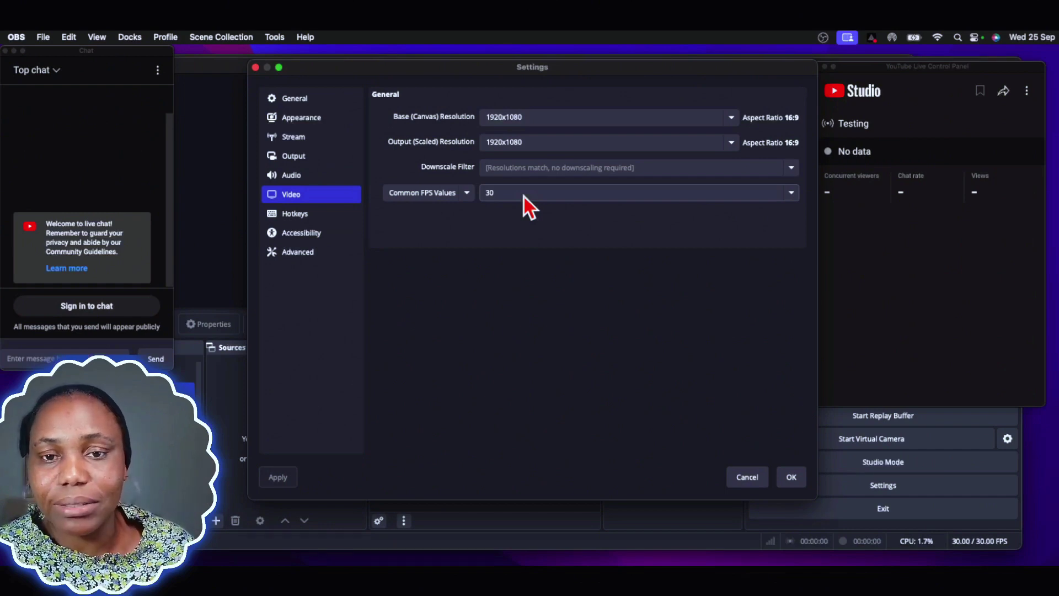
{"action": "left_click", "coordinate": [300, 161]}
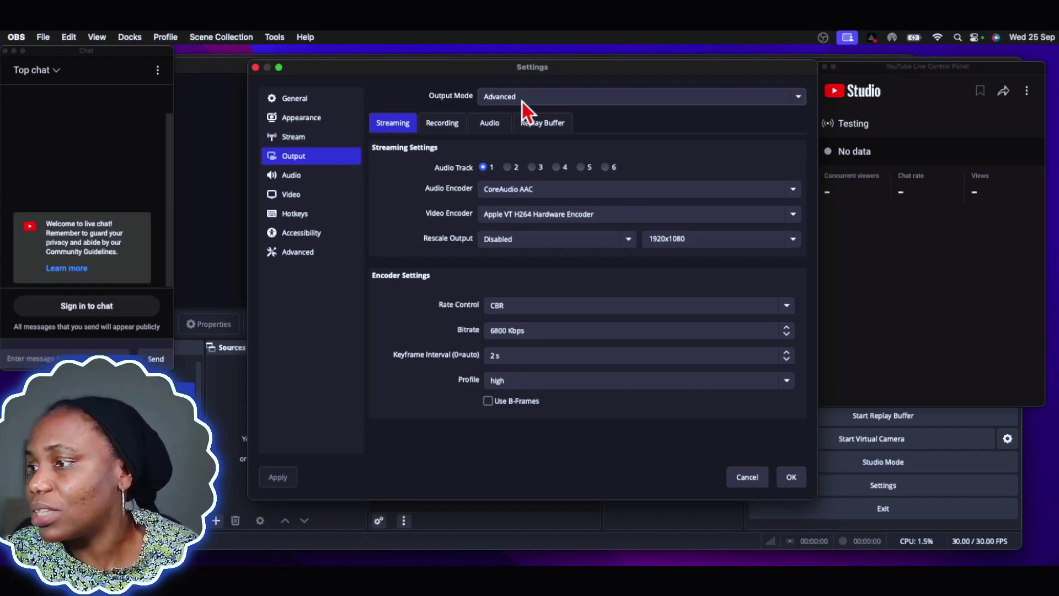
{"action": "left_click", "coordinate": [568, 100]}
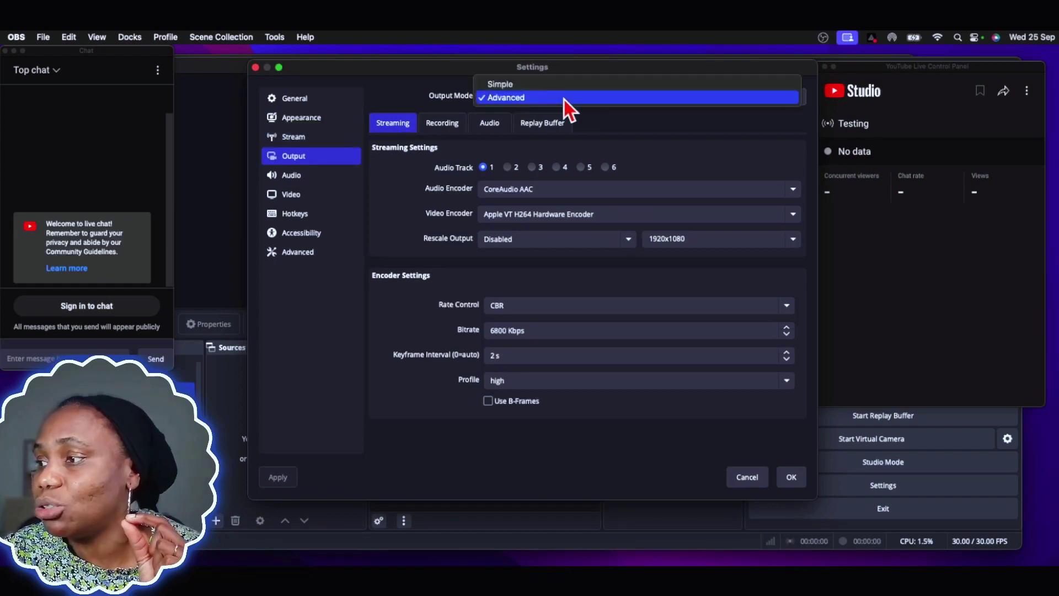
{"action": "left_click", "coordinate": [515, 99]}
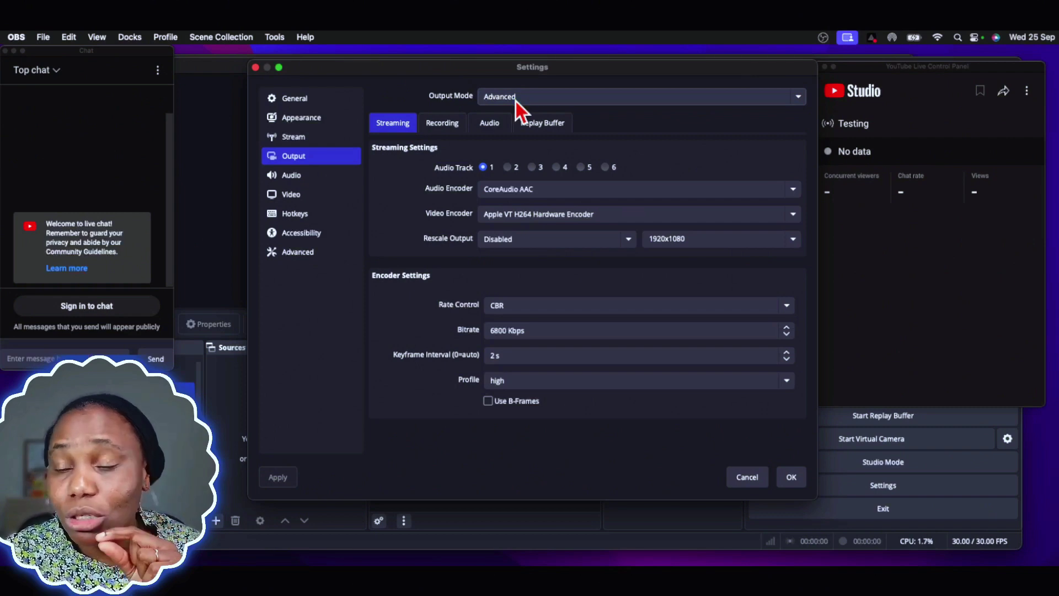
{"action": "left_click", "coordinate": [515, 102]}
{"action": "left_click", "coordinate": [519, 101]}
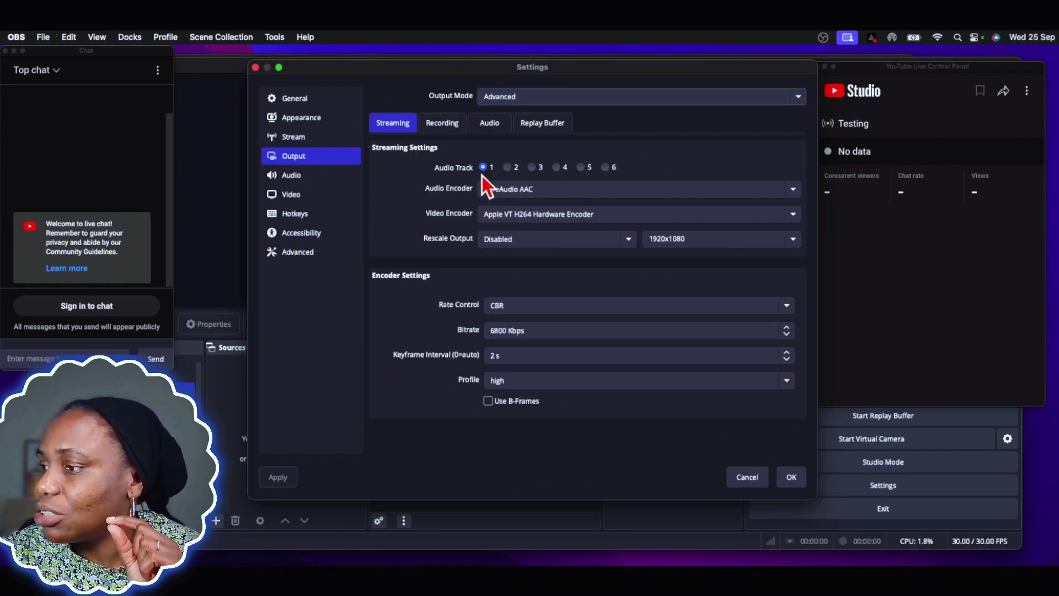
- Check the audio track bitrates and keep Apple VT H264 Hardware Encoder as the video encoder for streaming
{"action": "left_click", "coordinate": [492, 125]}
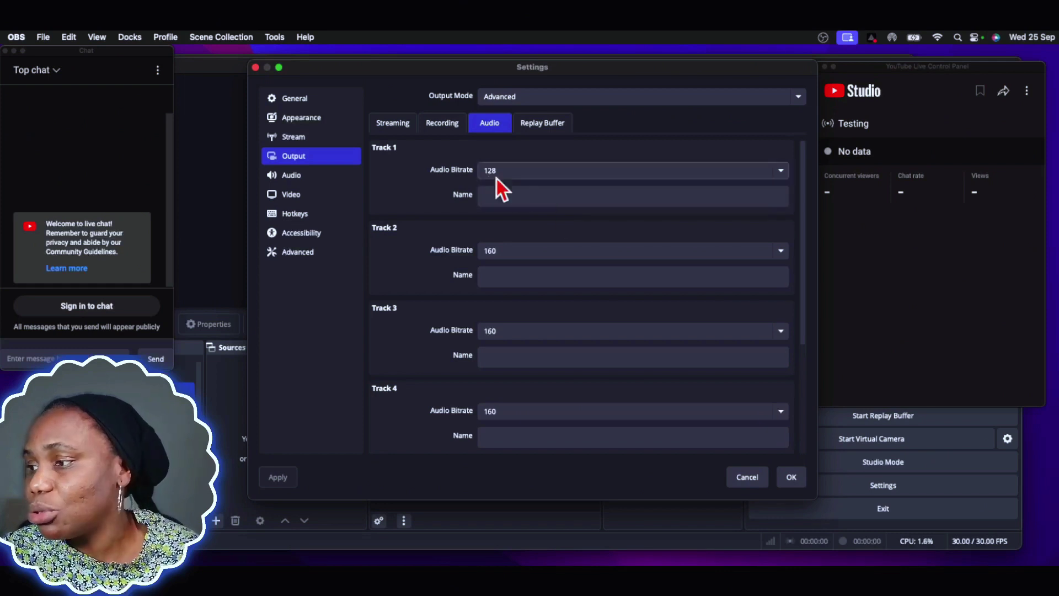
{"action": "left_click", "coordinate": [393, 122]}
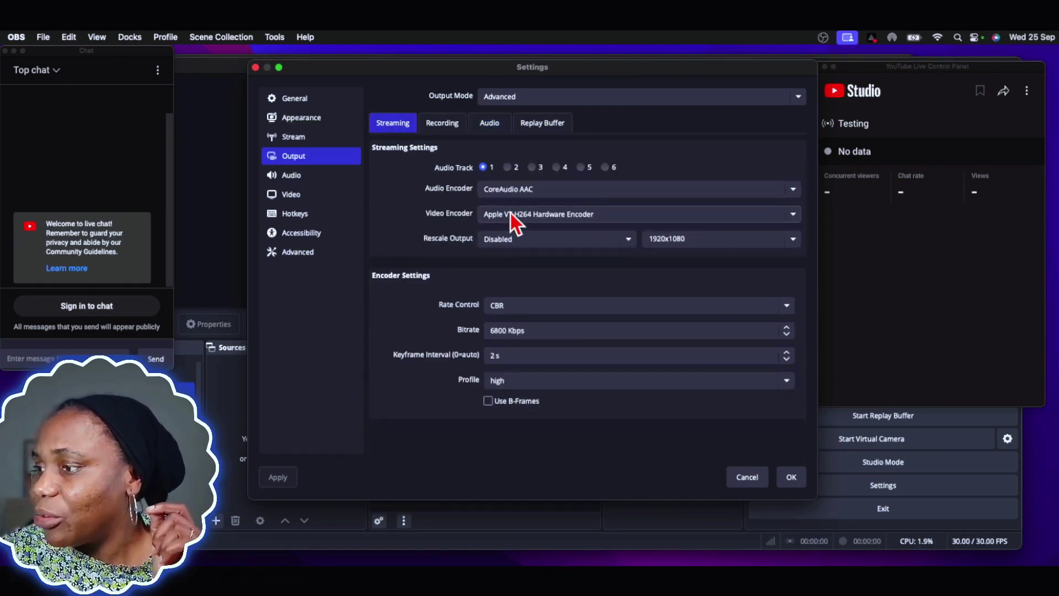
{"action": "left_click", "coordinate": [531, 214]}
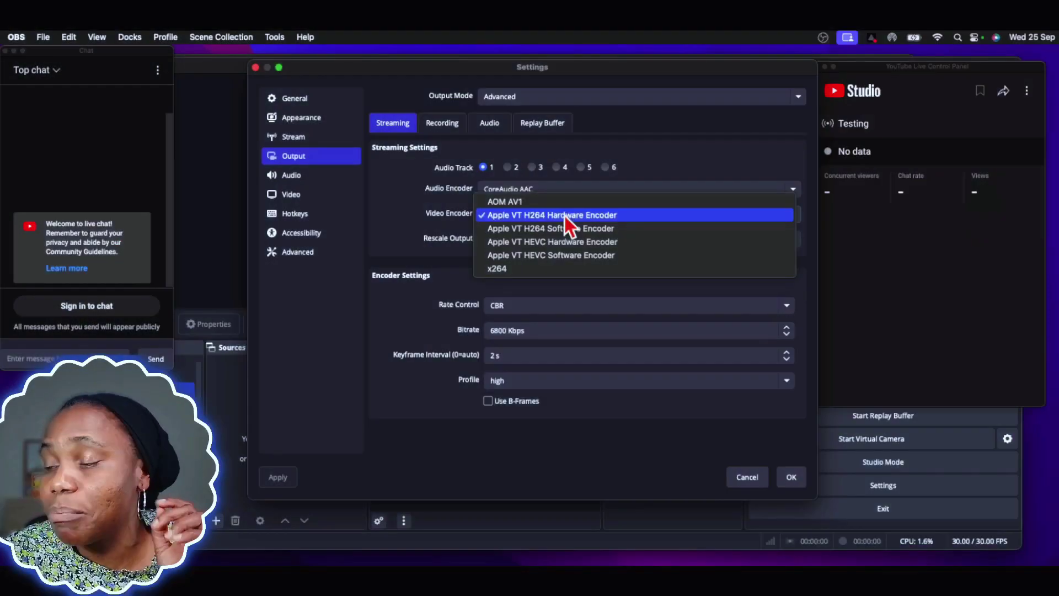
{"action": "left_click", "coordinate": [565, 217]}
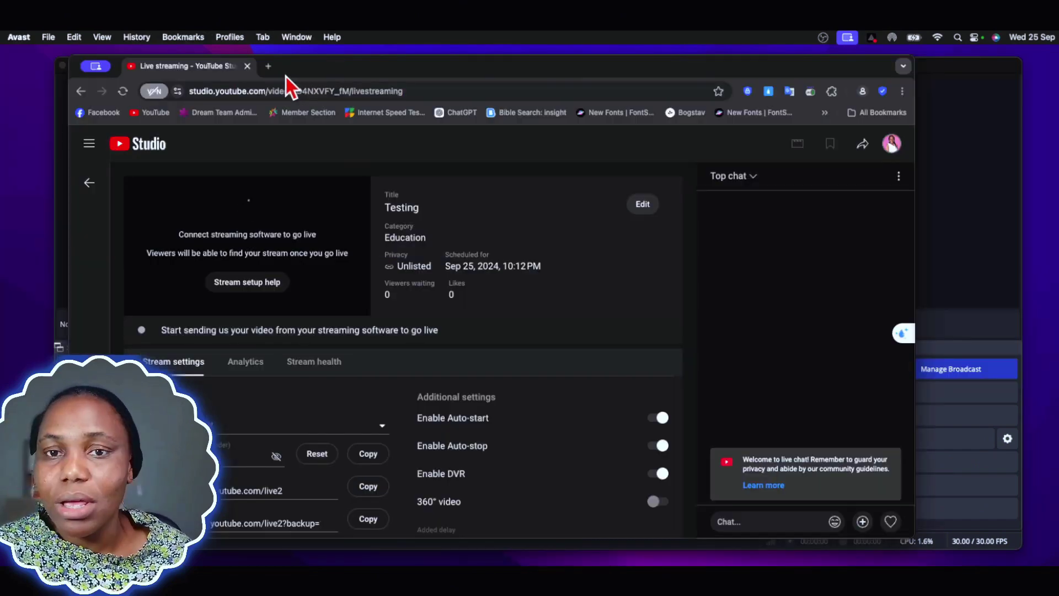
- Switch to the browser and run the Google Fiber internet speed test at fiber.google.com/speedtest in a new tab
{"action": "left_click", "coordinate": [268, 70]}
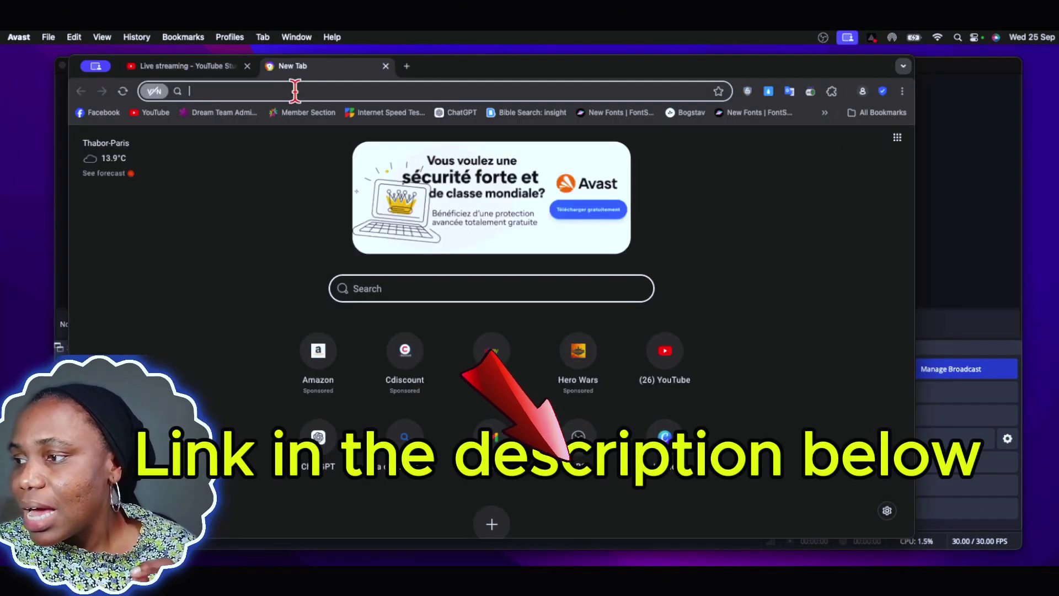
{"action": "type", "text": "spe"}
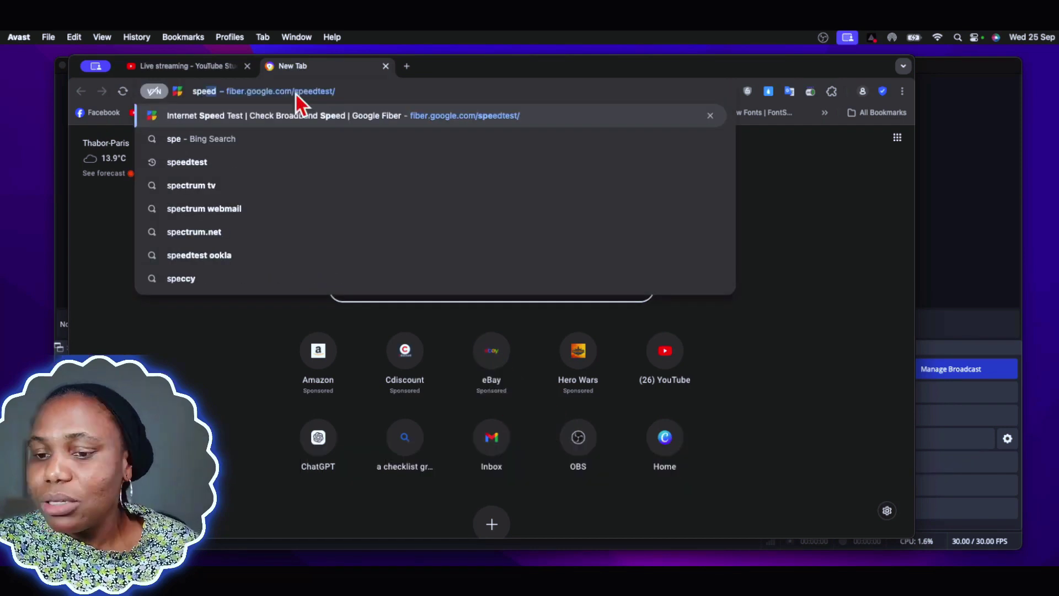
{"action": "key", "text": "Return"}
{"action": "scroll", "coordinate": [482, 407], "scroll_direction": "down", "scroll_amount": 3}
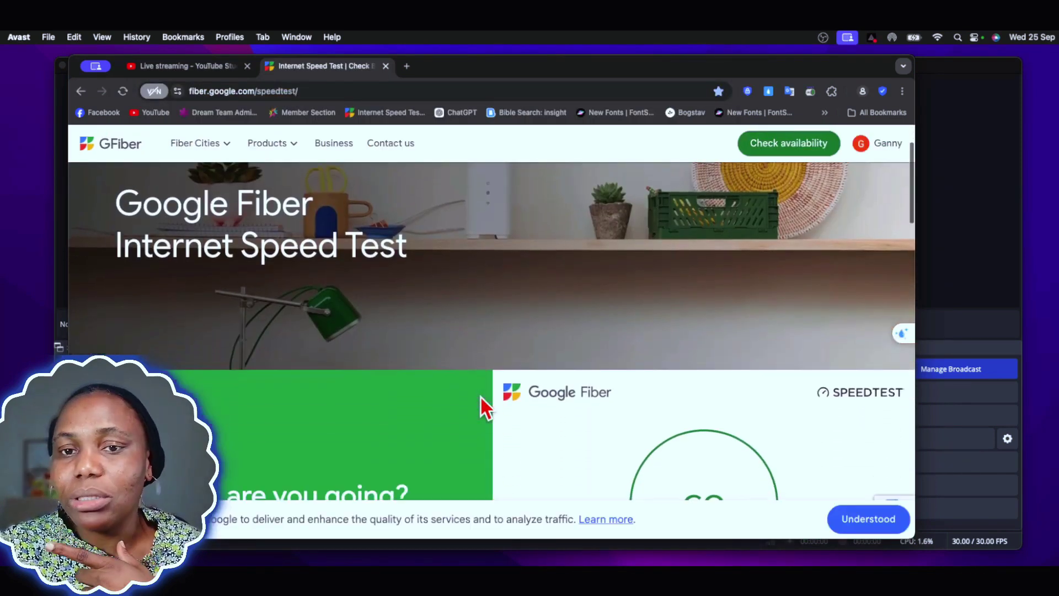
{"action": "scroll", "coordinate": [612, 388], "scroll_direction": "down", "scroll_amount": 3}
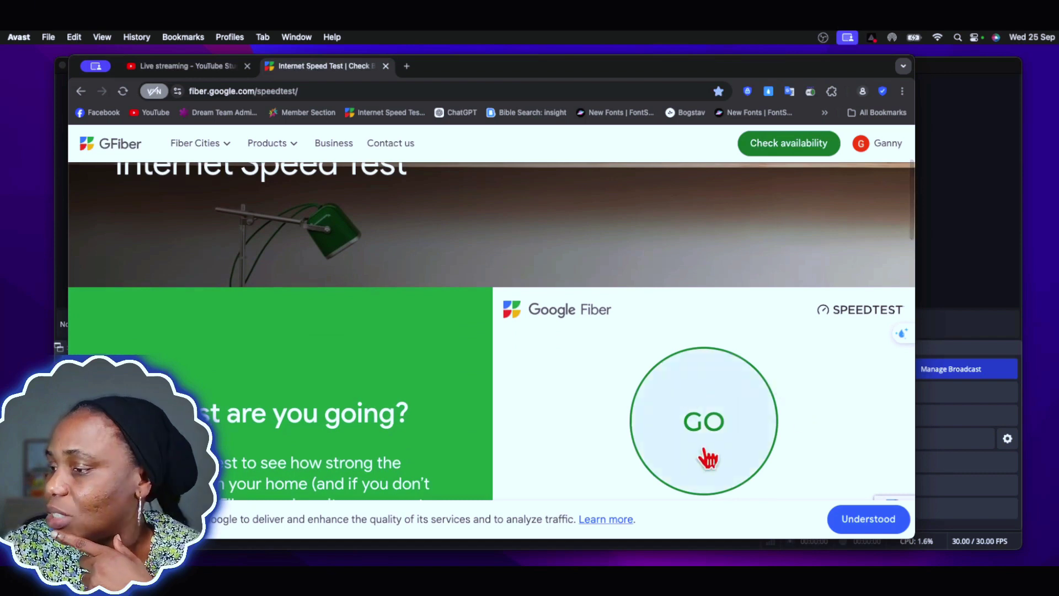
{"action": "scroll", "coordinate": [703, 410], "scroll_direction": "down", "scroll_amount": 4}
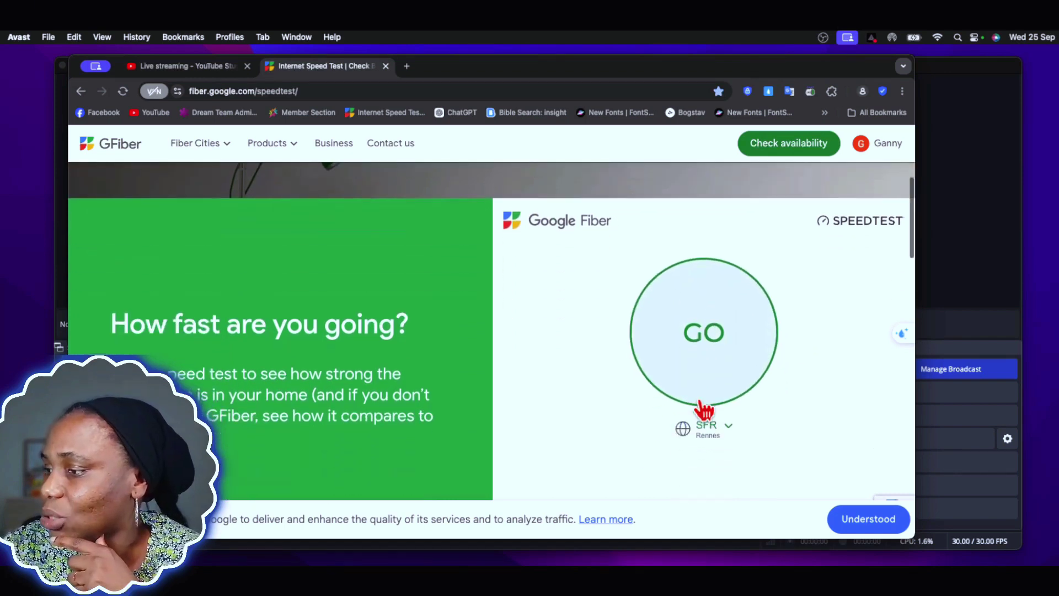
{"action": "left_click", "coordinate": [710, 320]}
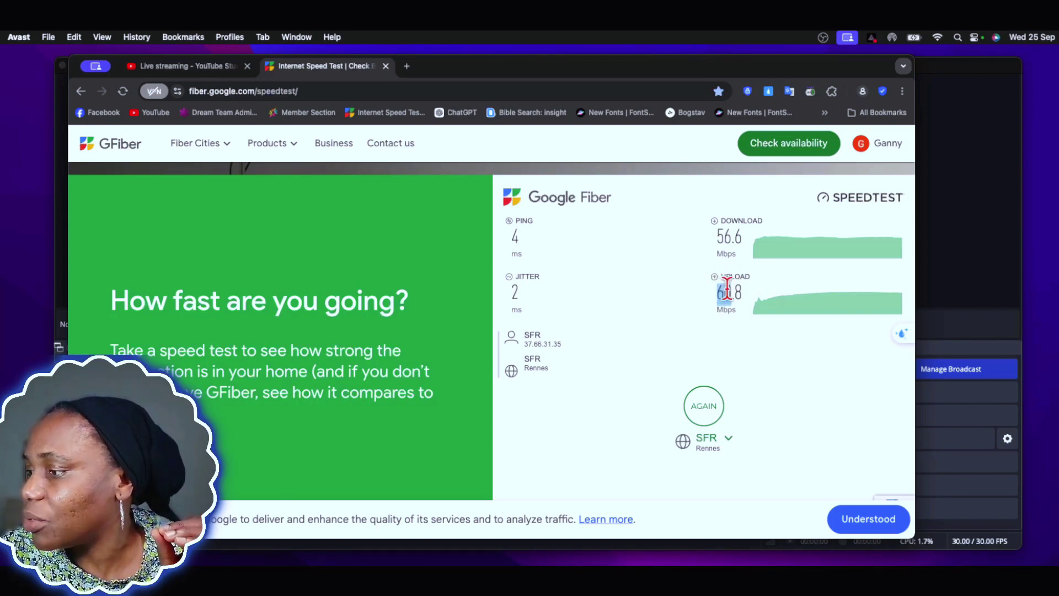
- Select the measured upload speed and convert 60.8 Mbps to Kbps on UnitConverters.net in another tab
{"action": "left_click_drag", "start_coordinate": [716, 292], "coordinate": [746, 300]}
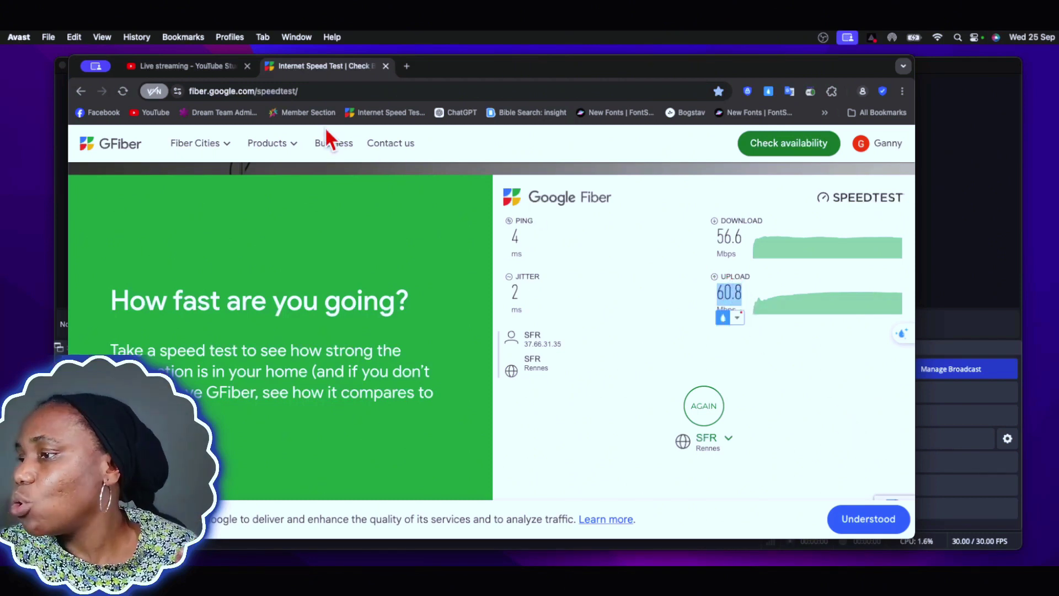
{"action": "left_click", "coordinate": [407, 66]}
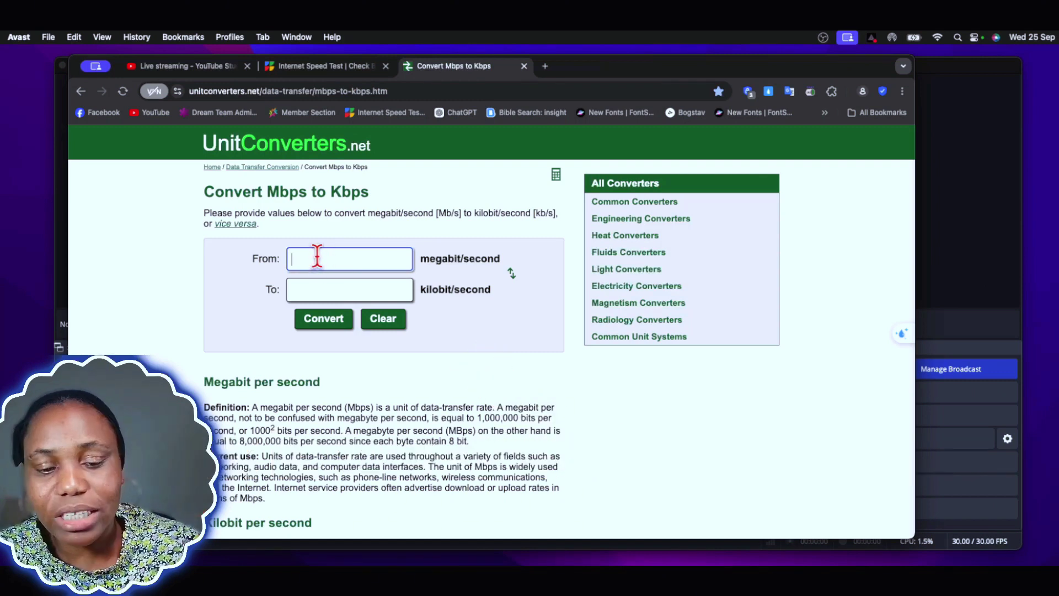
{"action": "type", "text": "60.8"}
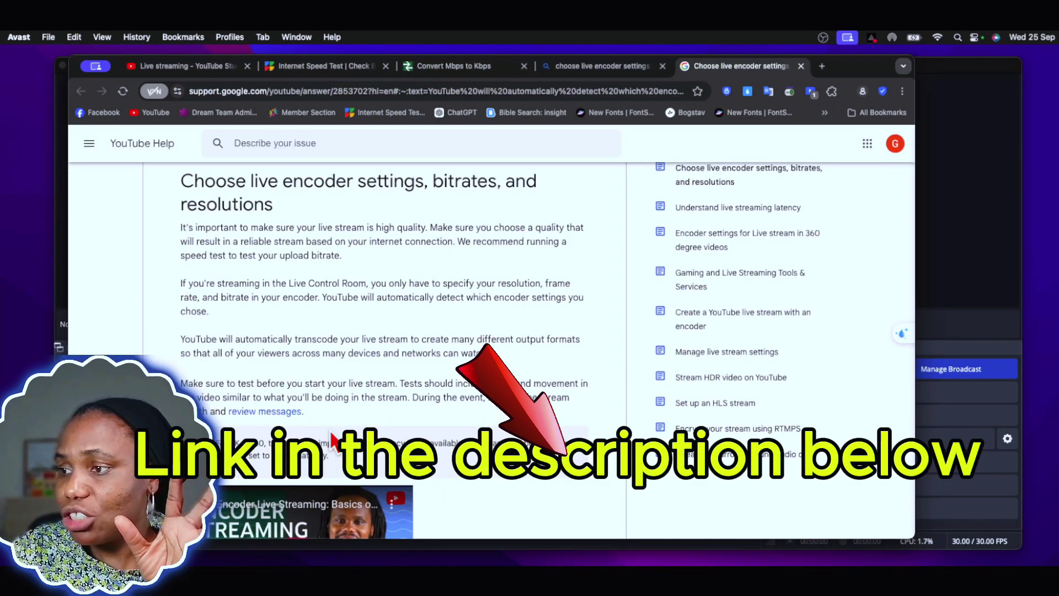
- Read the recommended bitrates by resolution and frame rate and the encoder settings in the YouTube Help live encoder article
{"action": "scroll", "coordinate": [474, 441], "scroll_direction": "down", "scroll_amount": 1}
{"action": "scroll", "coordinate": [475, 372], "scroll_direction": "down", "scroll_amount": 5}
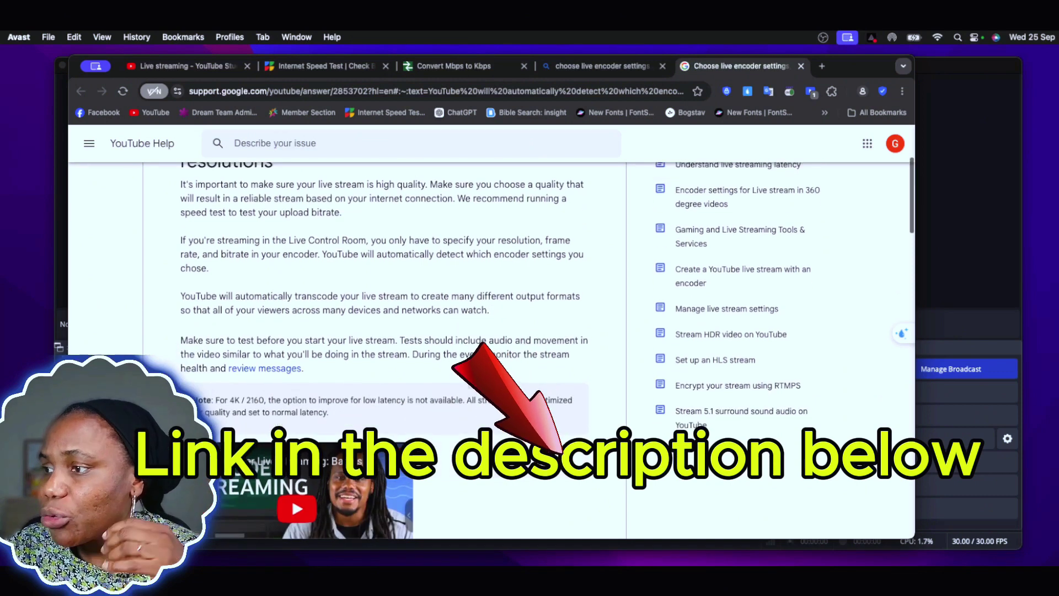
{"action": "scroll", "coordinate": [474, 375], "scroll_direction": "down", "scroll_amount": 10}
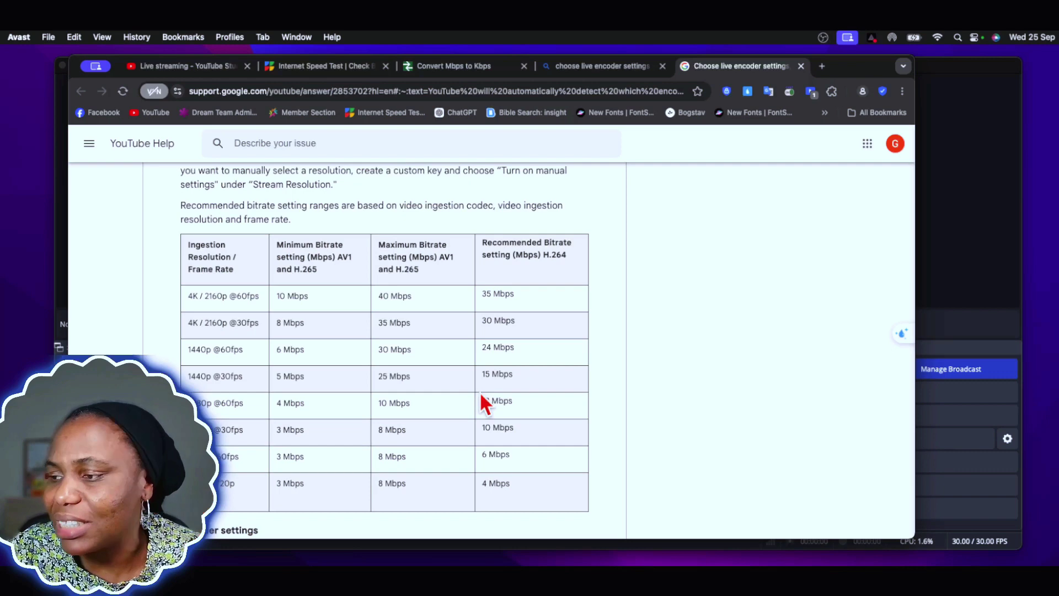
{"action": "scroll", "coordinate": [483, 400], "scroll_direction": "down", "scroll_amount": 1}
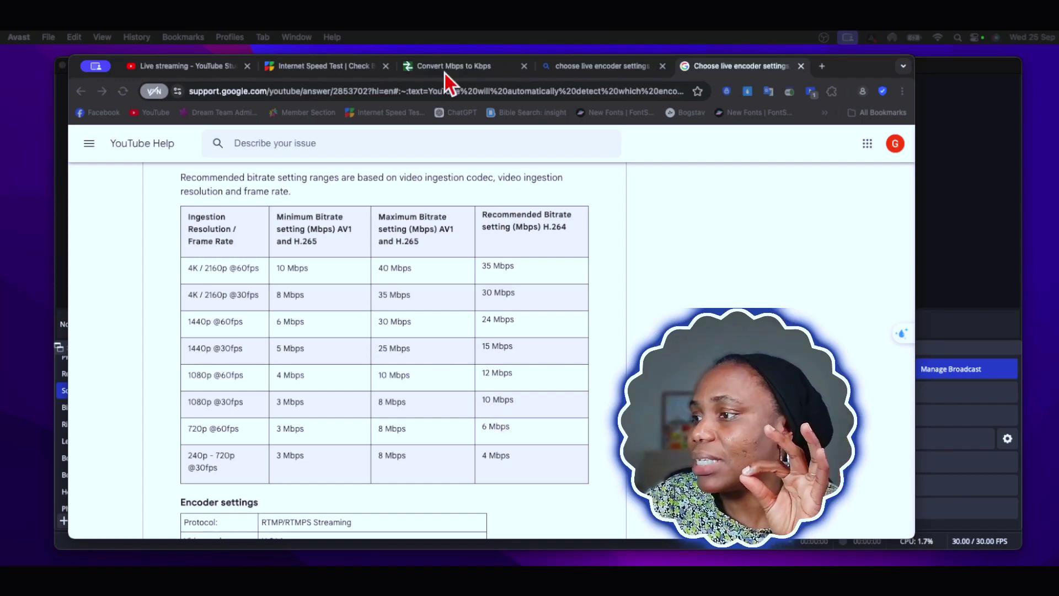
{"action": "left_click", "coordinate": [459, 65]}
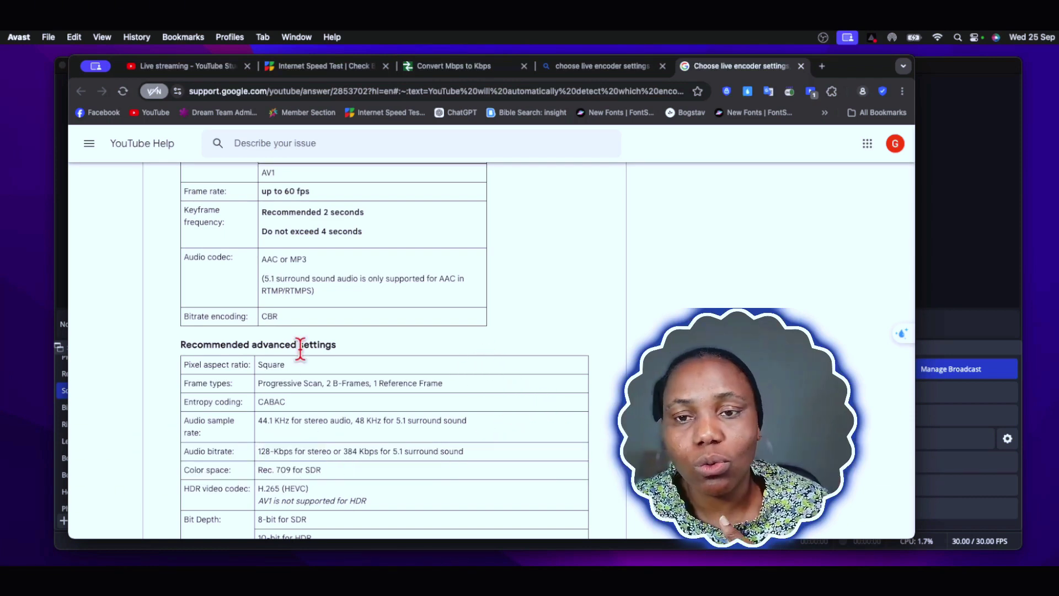
{"action": "scroll", "coordinate": [319, 337], "scroll_direction": "up", "scroll_amount": 2}
{"action": "scroll", "coordinate": [350, 346], "scroll_direction": "down", "scroll_amount": 3}
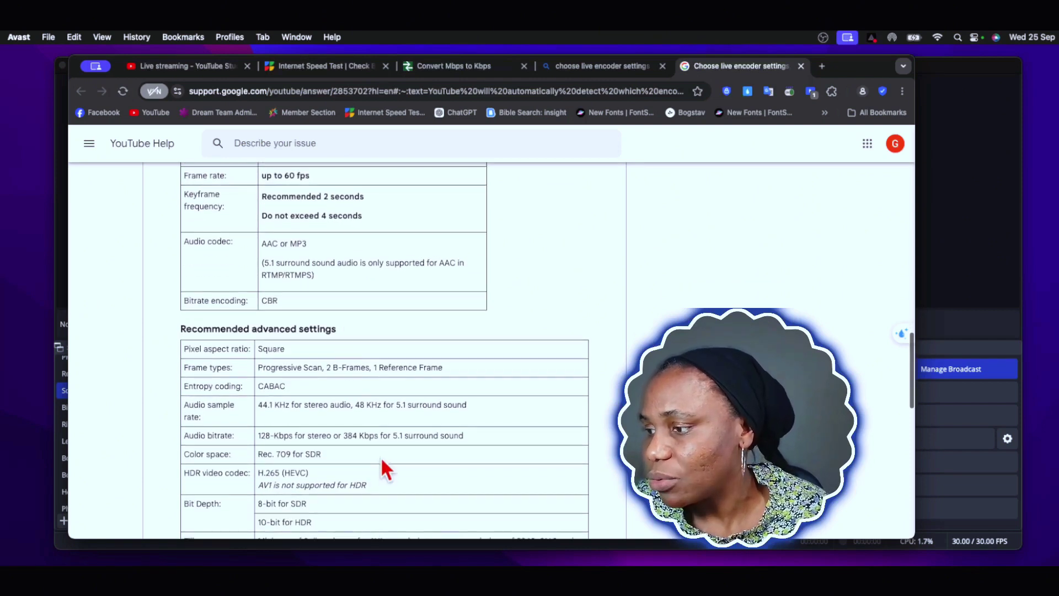
{"action": "scroll", "coordinate": [299, 436], "scroll_direction": "down", "scroll_amount": 10}
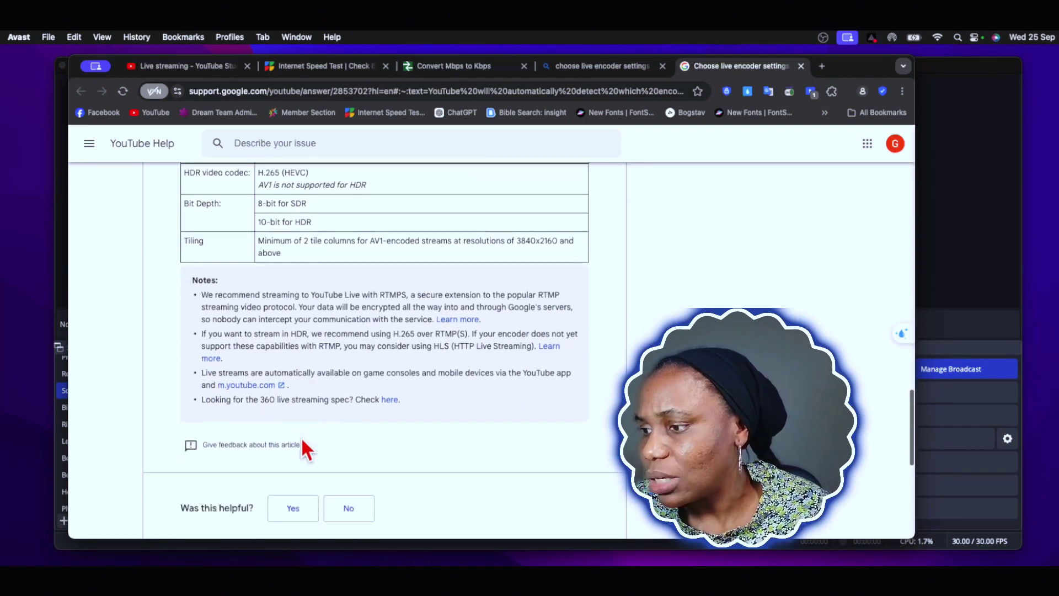
{"action": "scroll", "coordinate": [301, 436], "scroll_direction": "up", "scroll_amount": 12}
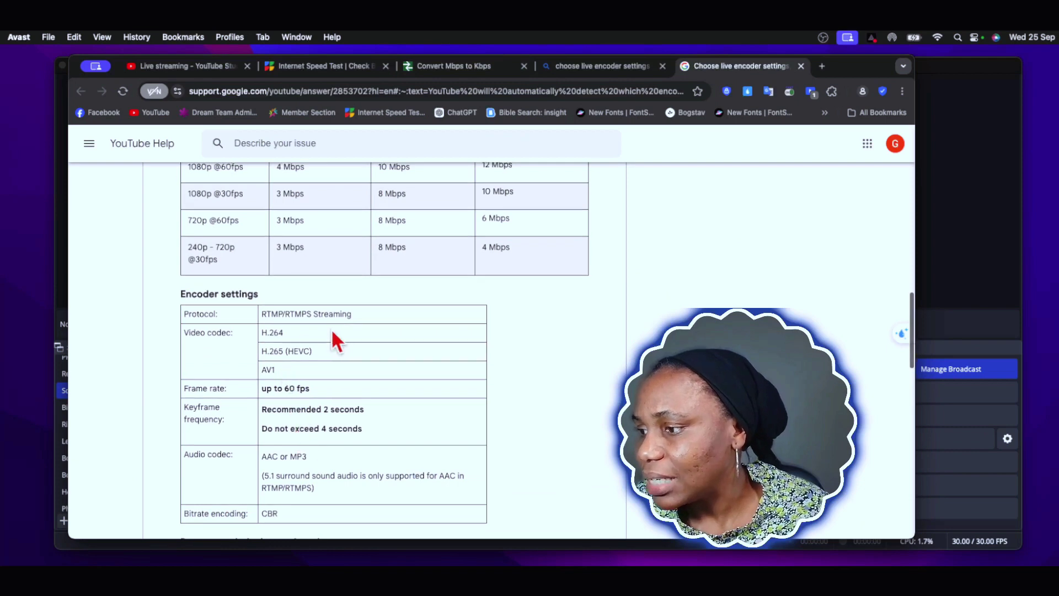
{"action": "scroll", "coordinate": [392, 333], "scroll_direction": "up", "scroll_amount": 5}
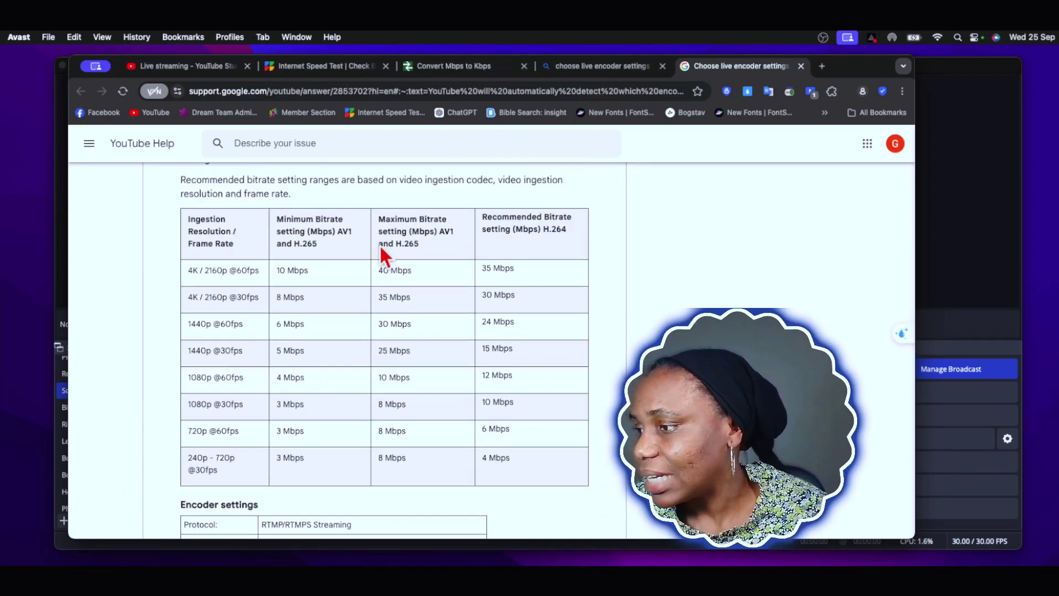
- Convert 10 Mbps to Kbps in the Mbps to Kbps unit converter
{"action": "left_click", "coordinate": [445, 64]}
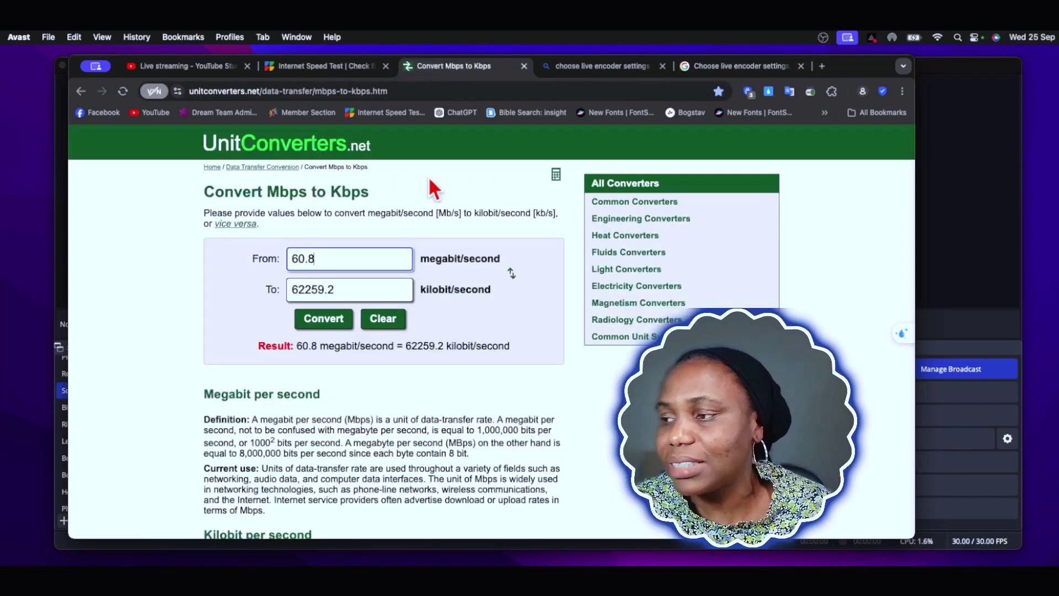
{"action": "left_click_drag", "start_coordinate": [326, 259], "coordinate": [260, 263]}
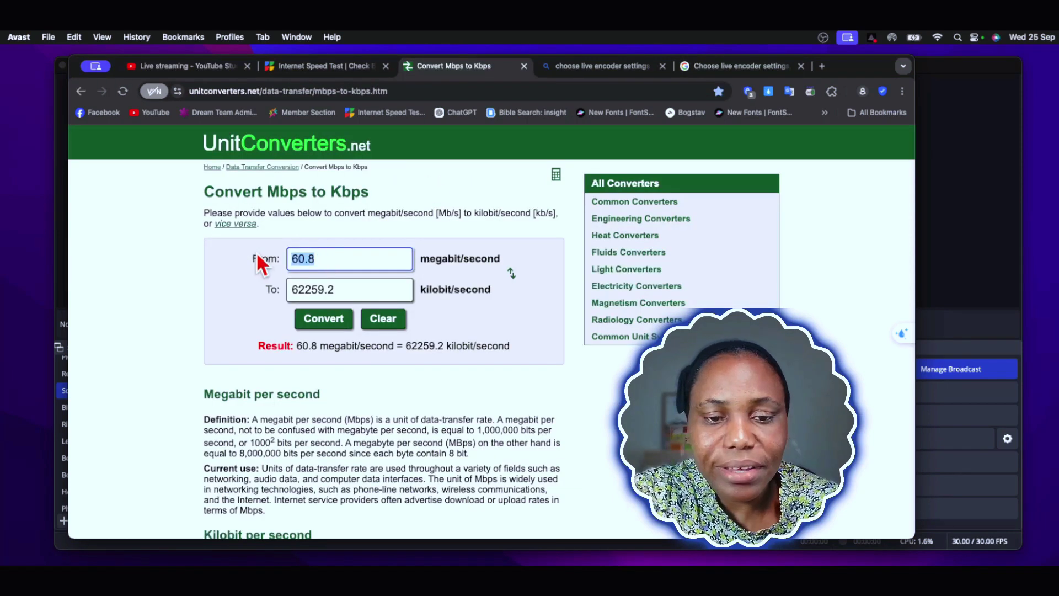
{"action": "type", "text": "10"}
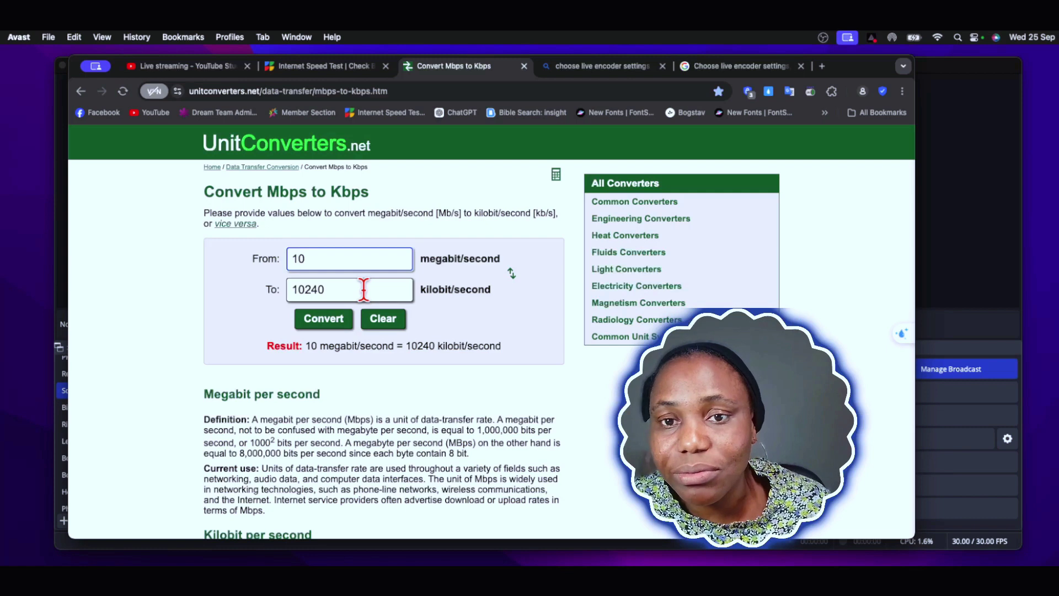
{"action": "key", "text": "ctrl+Tab"}
{"action": "key", "text": "ctrl+Tab"}
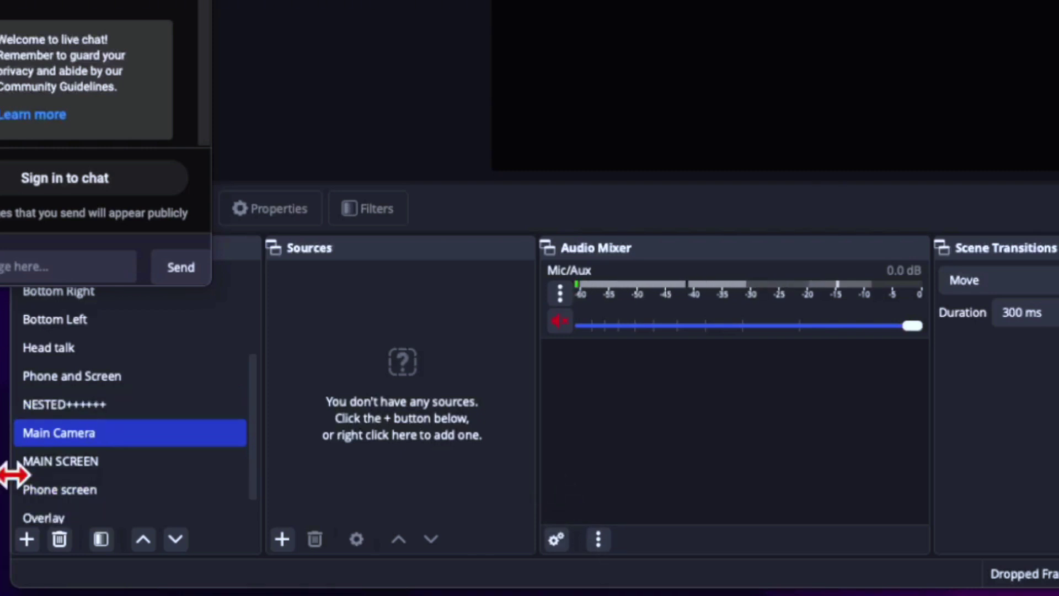
- Switch to OBS and add a new scene named "Camera"
{"action": "left_click", "coordinate": [26, 539]}
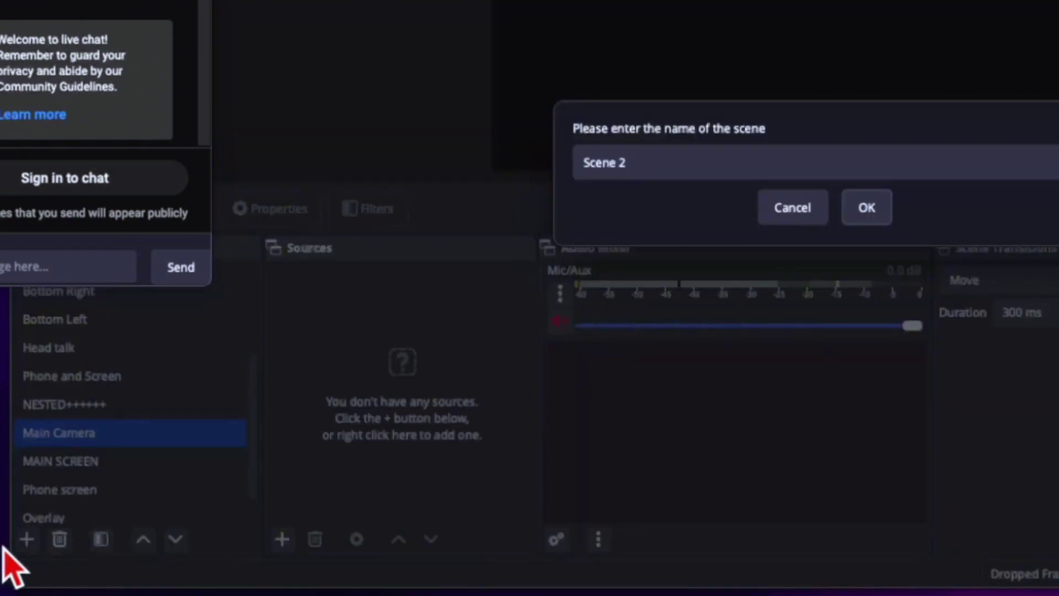
{"action": "left_click_drag", "start_coordinate": [683, 165], "coordinate": [561, 159]}
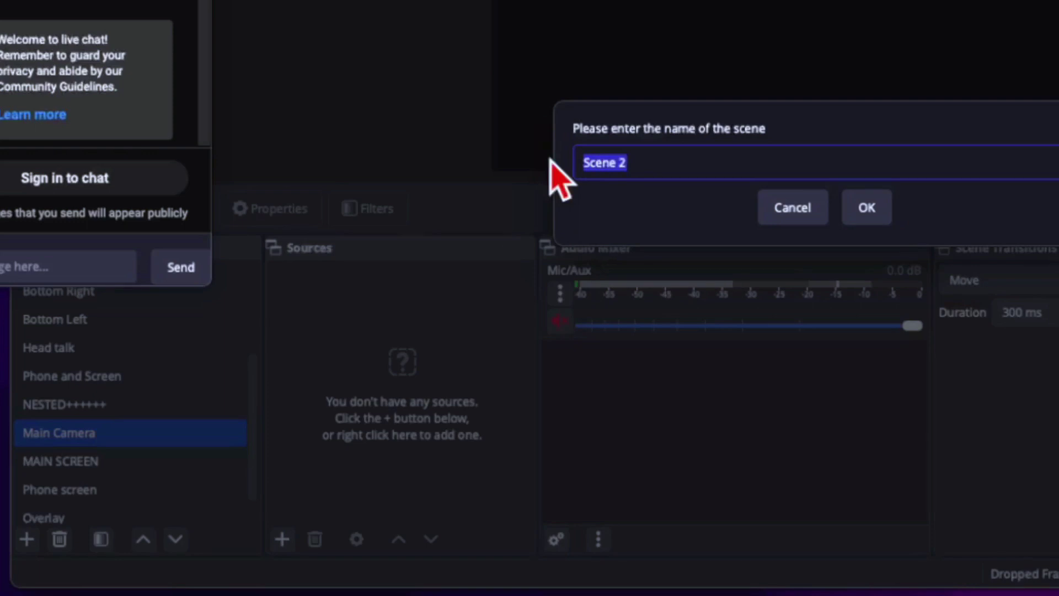
{"action": "type", "text": "Cam"}
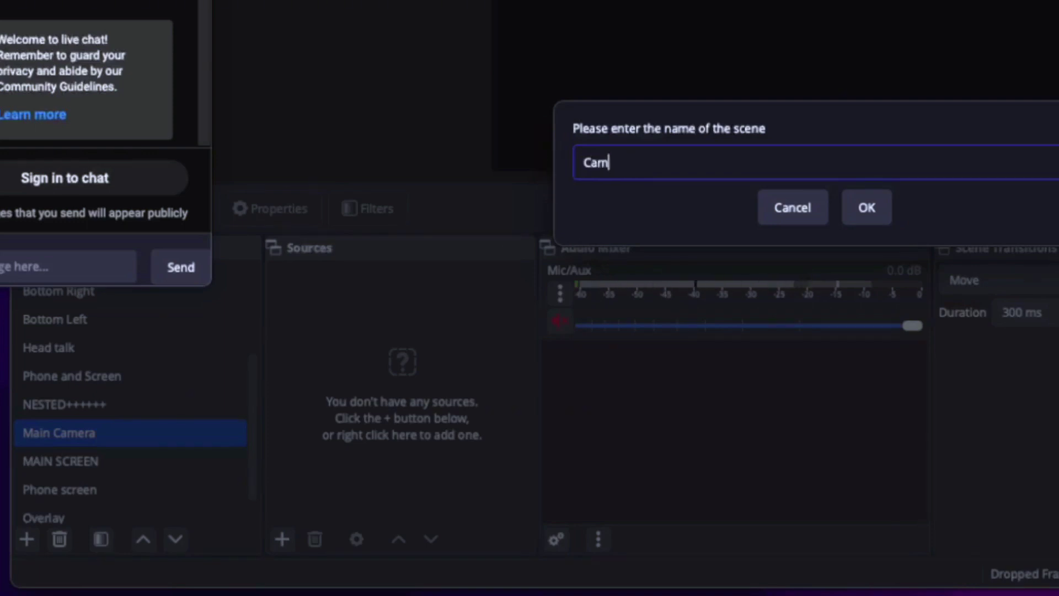
{"action": "type", "text": "era"}
{"action": "left_click", "coordinate": [865, 204]}
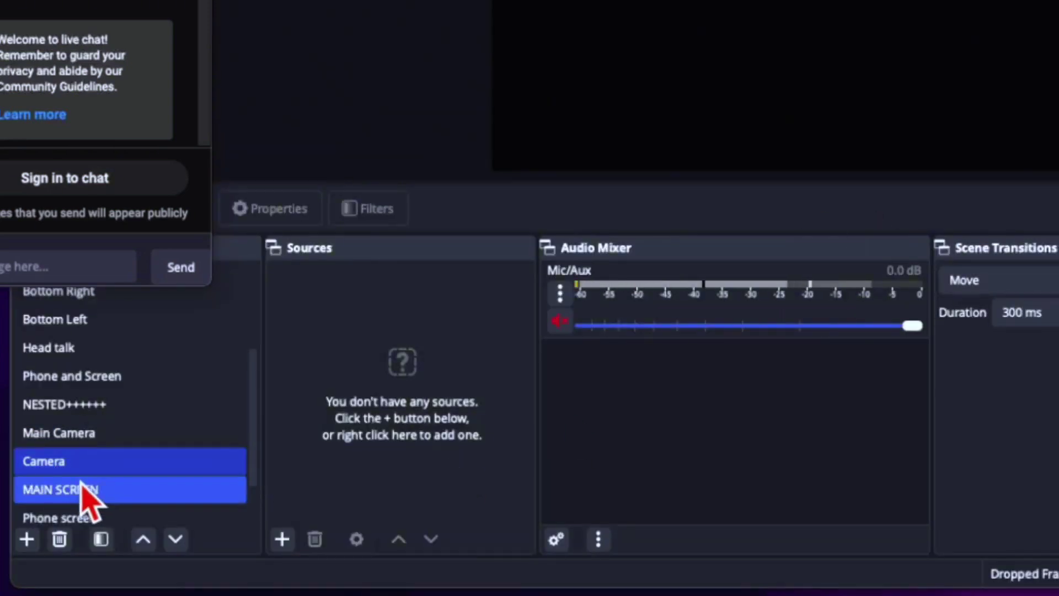
- Add a new Video Capture Device source to the Camera scene, using the FaceTime HD Camera as its device
{"action": "left_click", "coordinate": [282, 540]}
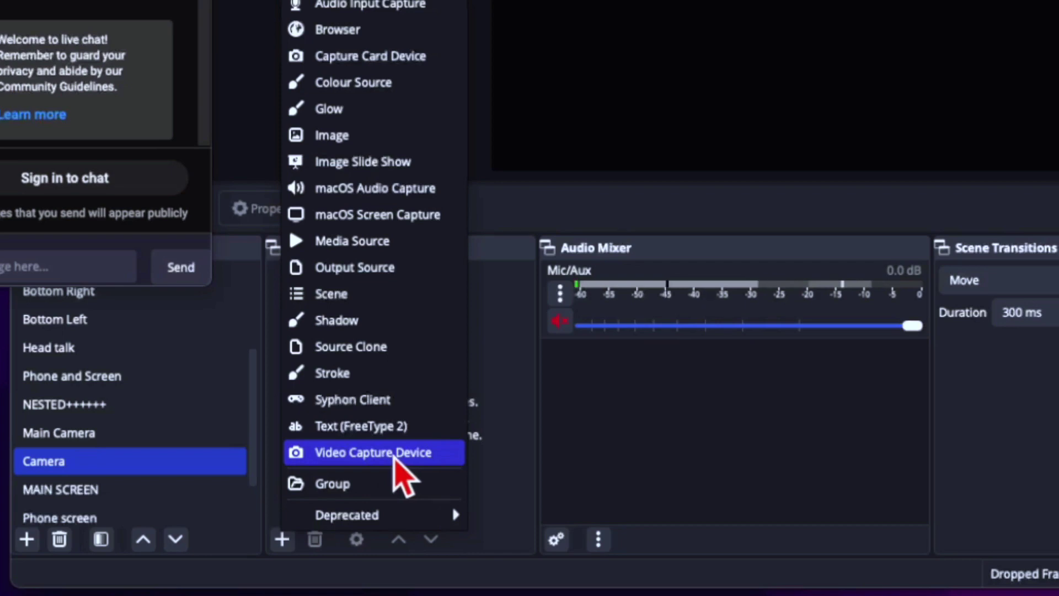
{"action": "left_click", "coordinate": [386, 451]}
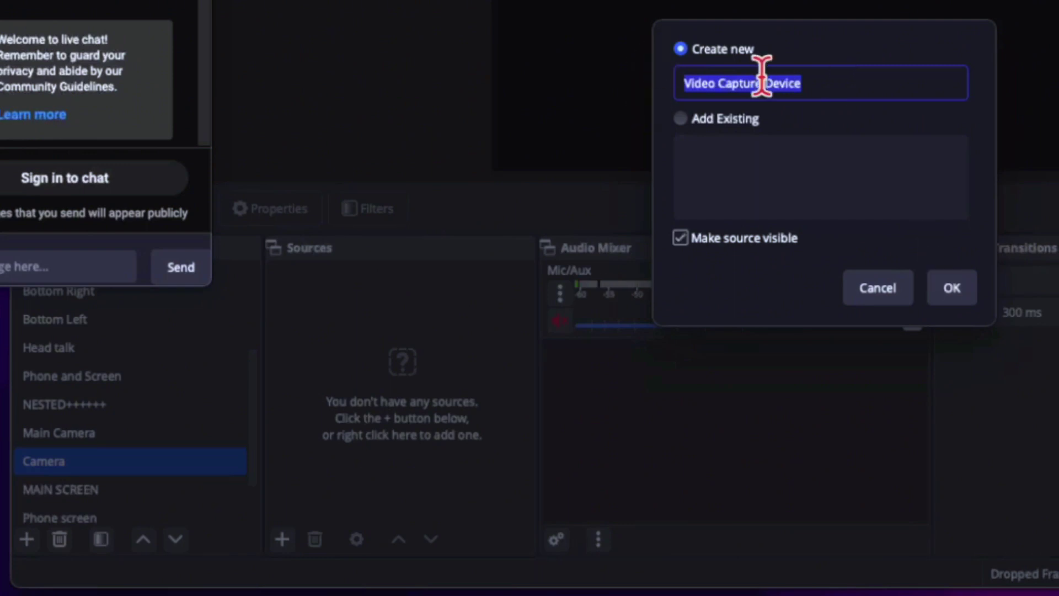
{"action": "left_click", "coordinate": [956, 292]}
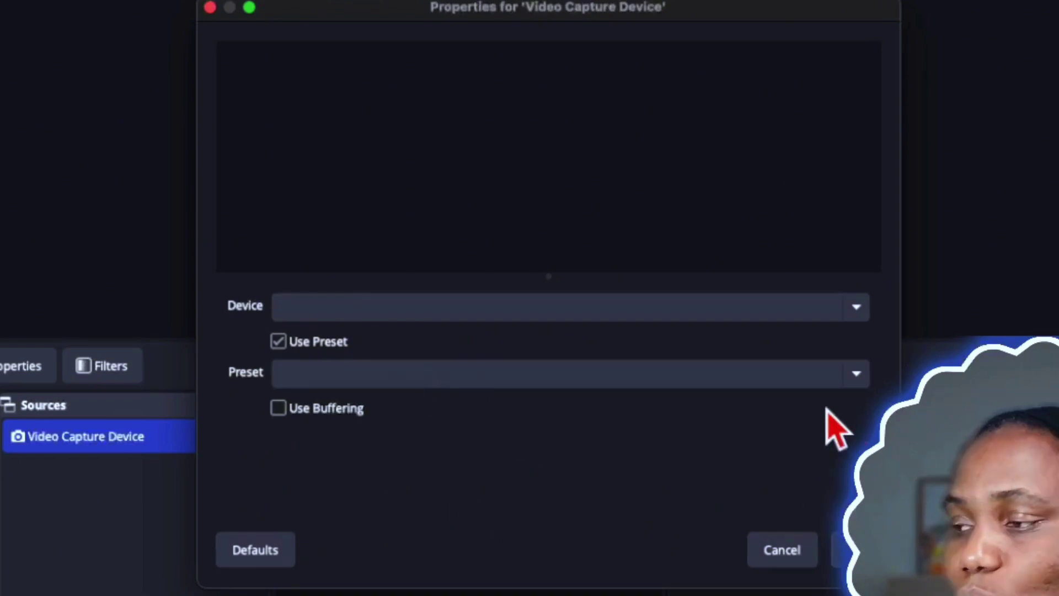
{"action": "left_click", "coordinate": [856, 307]}
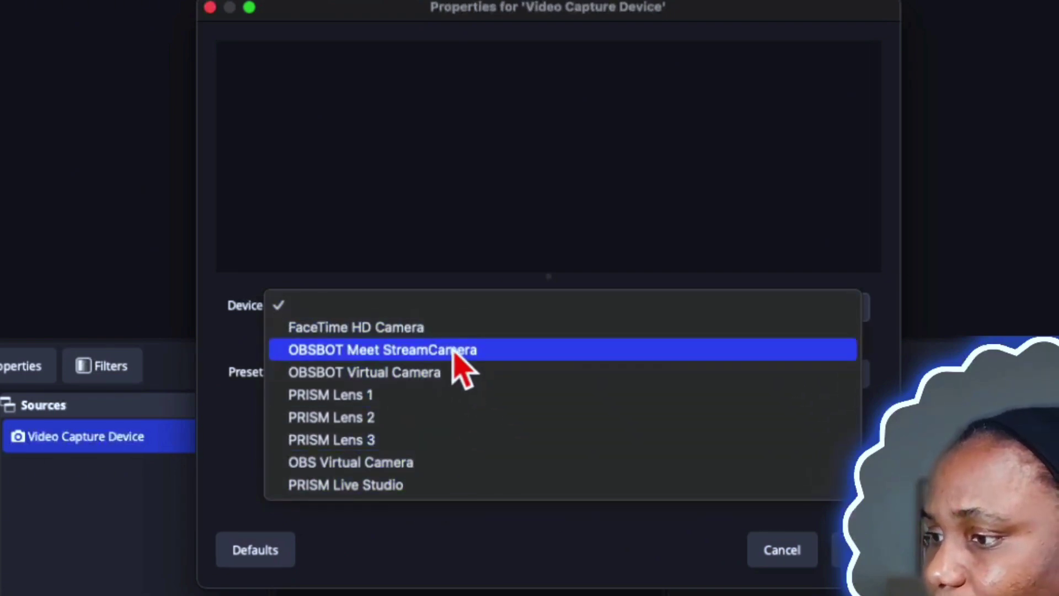
{"action": "left_click", "coordinate": [456, 329]}
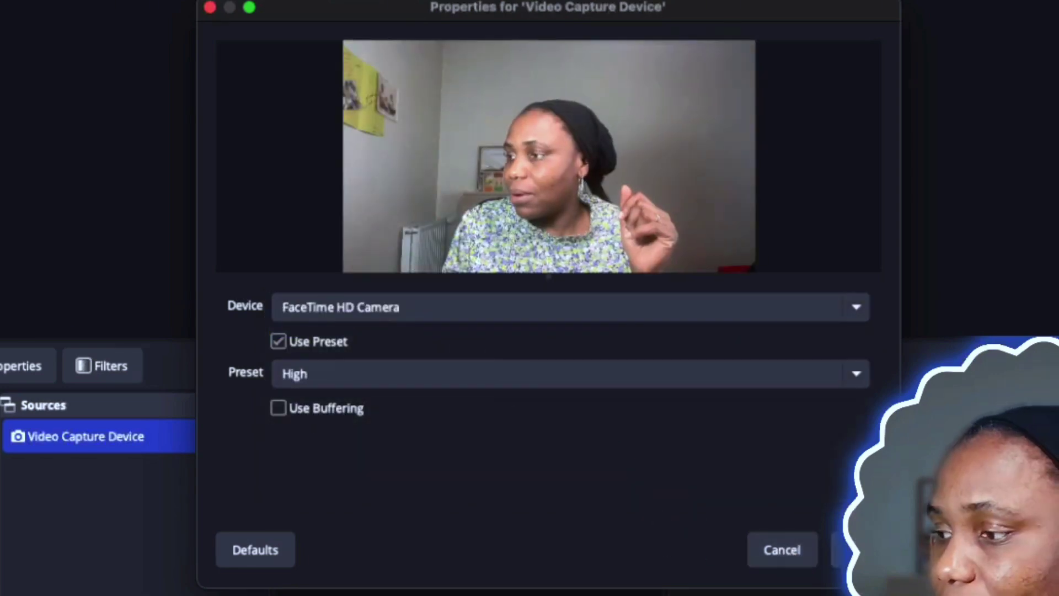
{"action": "left_click", "coordinate": [851, 550]}
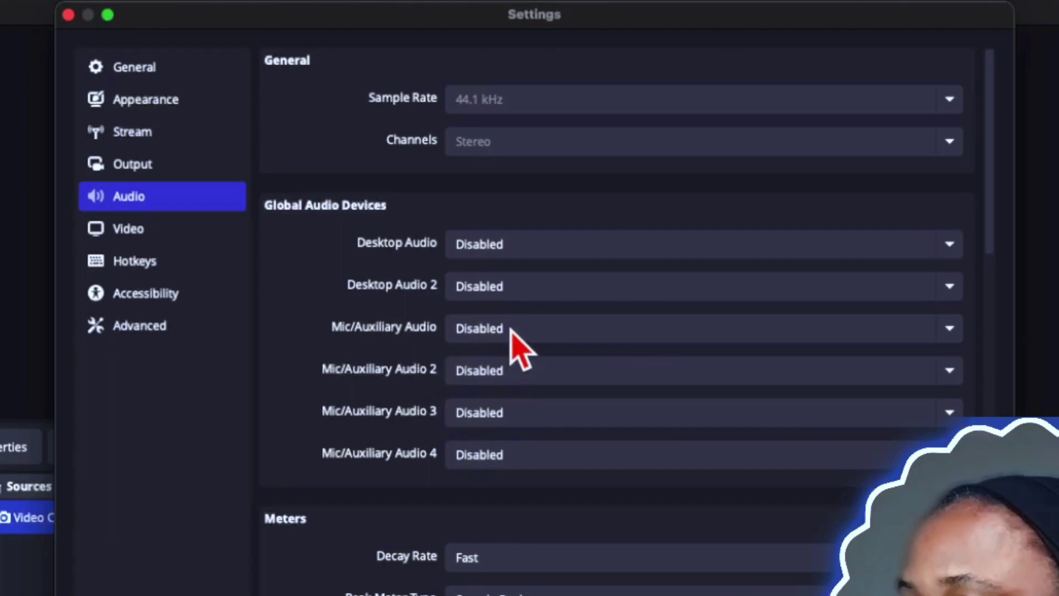
- Set Mic/Auxiliary Audio to MacBook Air Microphone in the audio settings, and unmute Mic/Aux in the mixer
{"action": "left_click", "coordinate": [948, 330]}
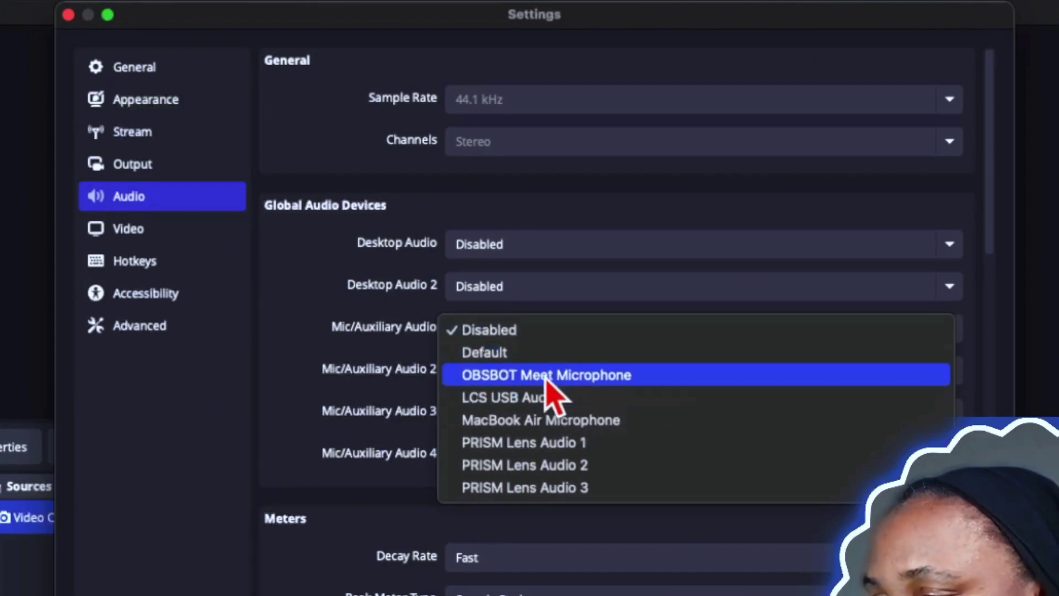
{"action": "left_click", "coordinate": [588, 423]}
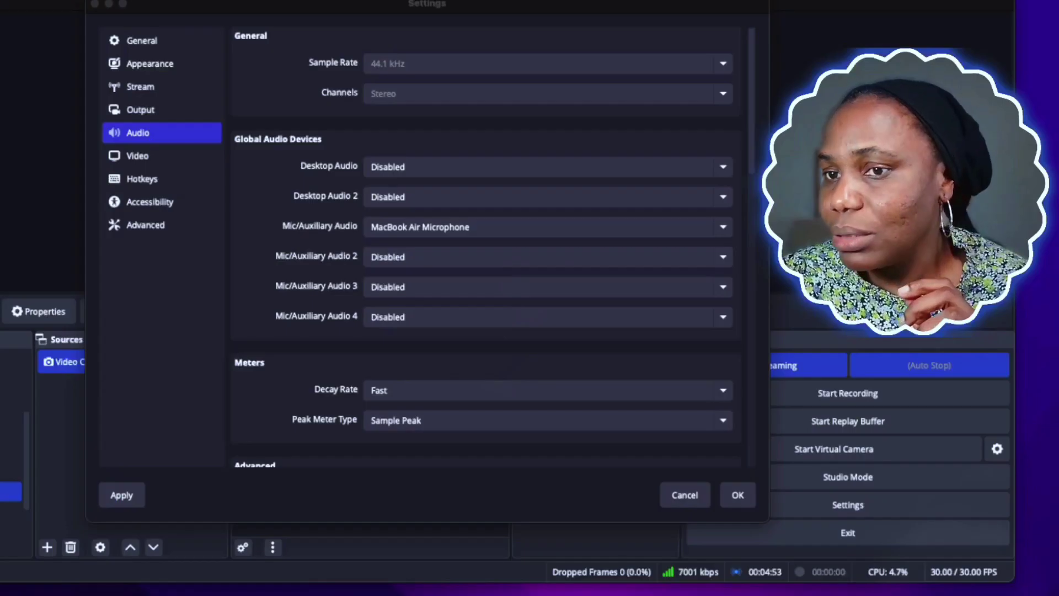
{"action": "left_click", "coordinate": [737, 495]}
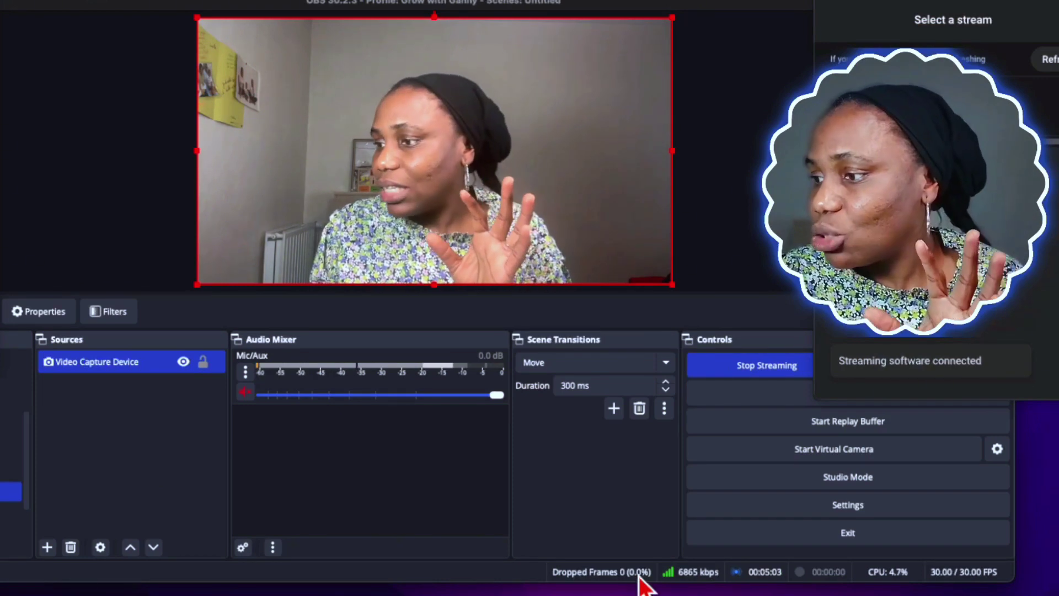
{"action": "left_click", "coordinate": [245, 392]}
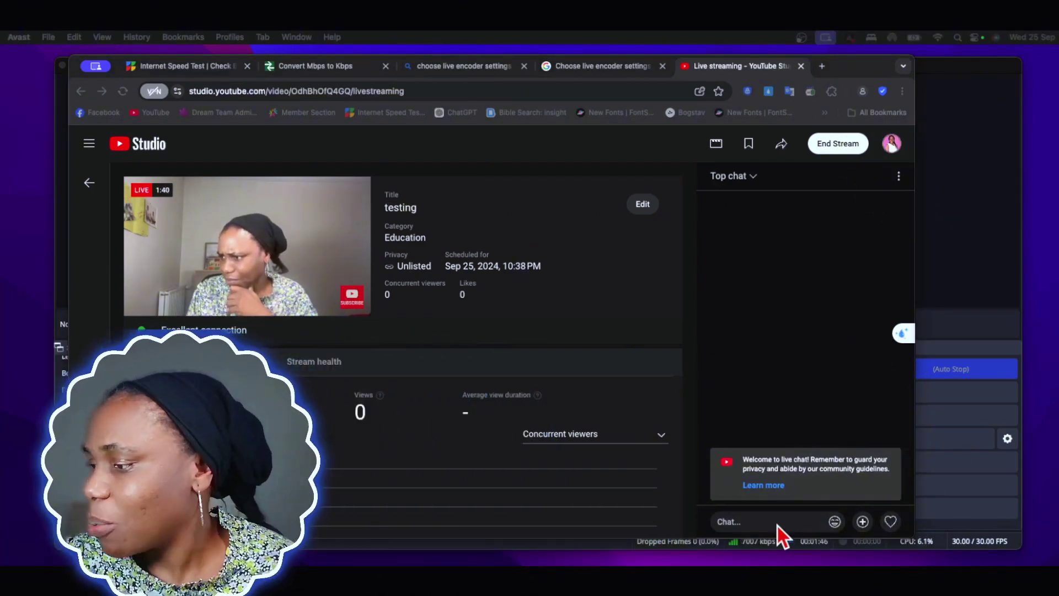
- Send the messages "hello", "hi" and "i al live" in the live chat of the testing stream in YouTube Studio
{"action": "left_click", "coordinate": [769, 519]}
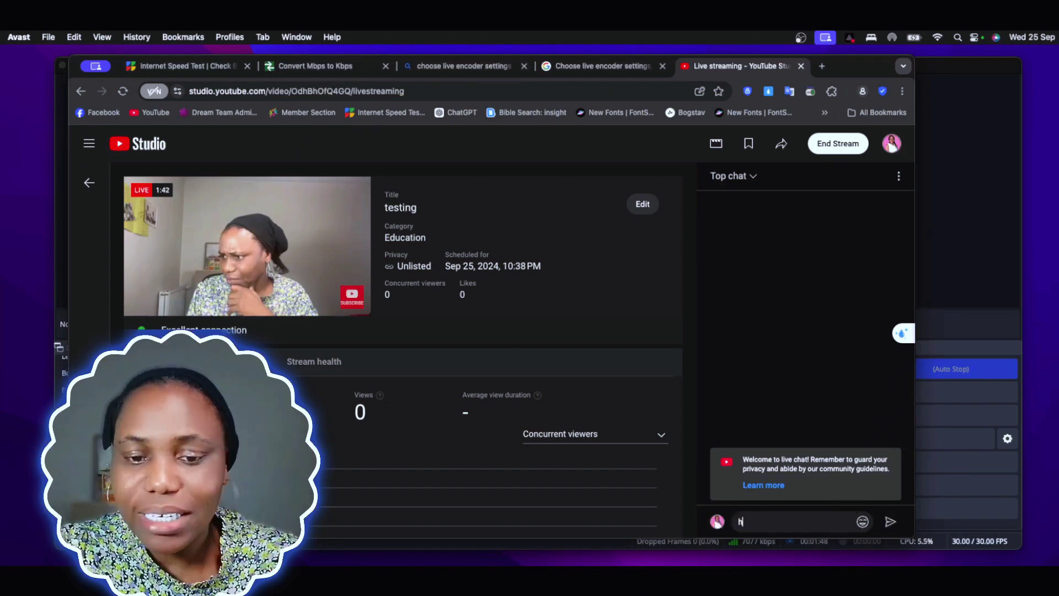
{"action": "key", "text": "Return"}
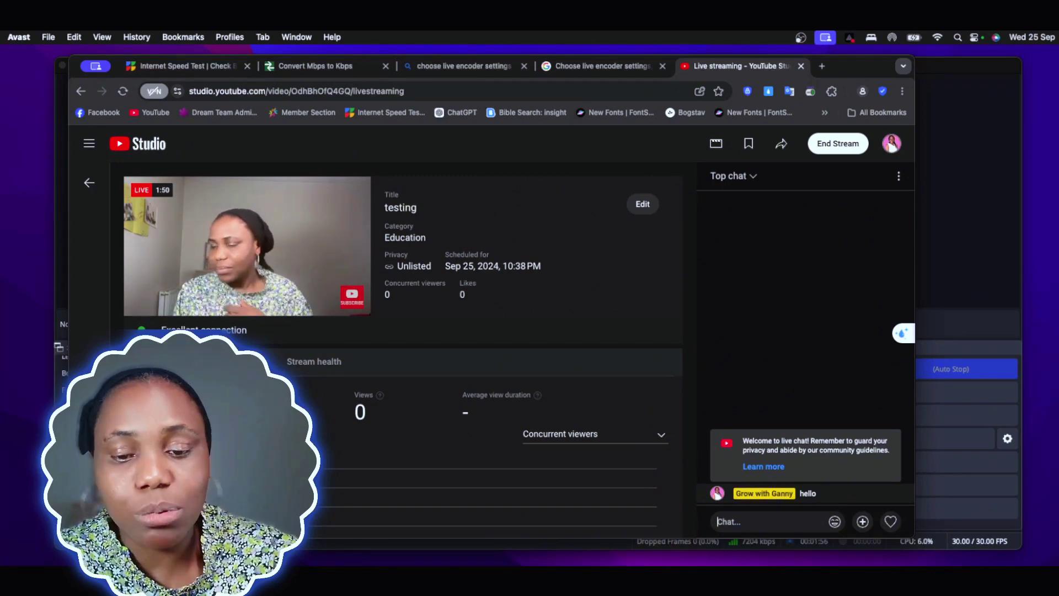
{"action": "type", "text": "hi"}
{"action": "key", "text": "Return"}
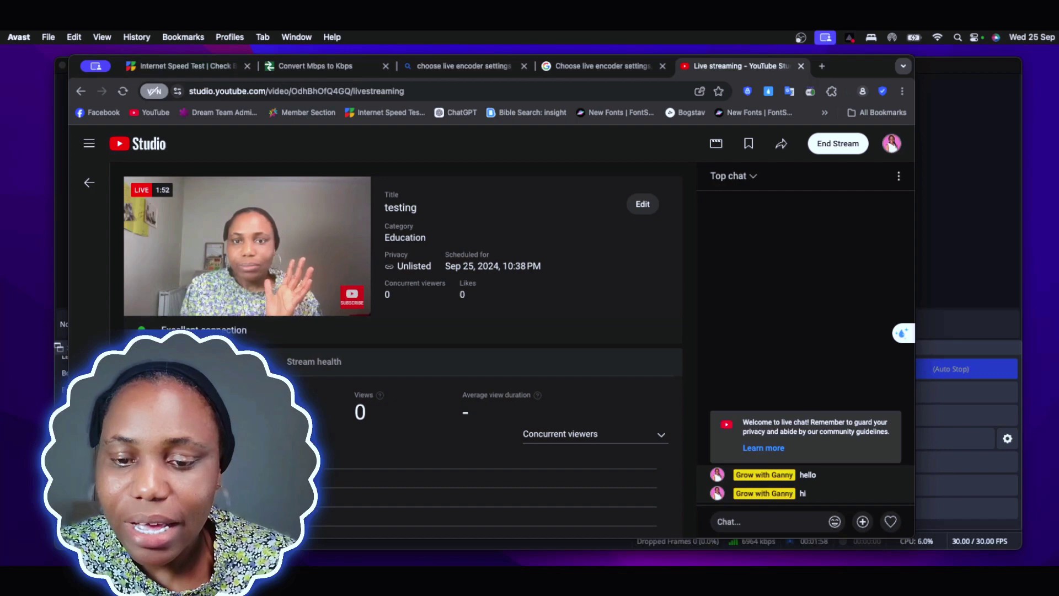
{"action": "type", "text": "i al live"}
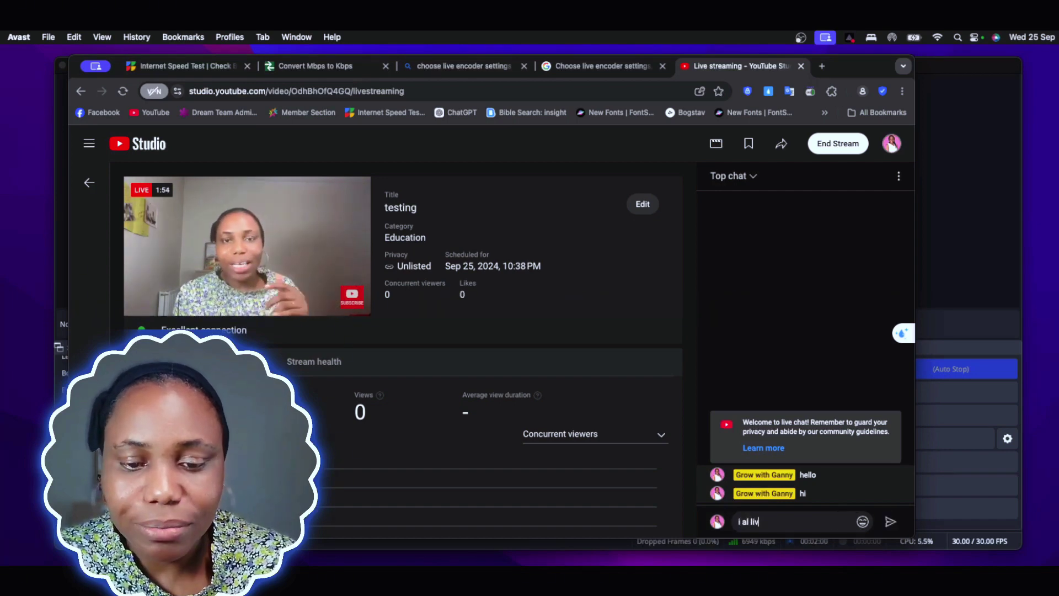
{"action": "key", "text": "Return"}
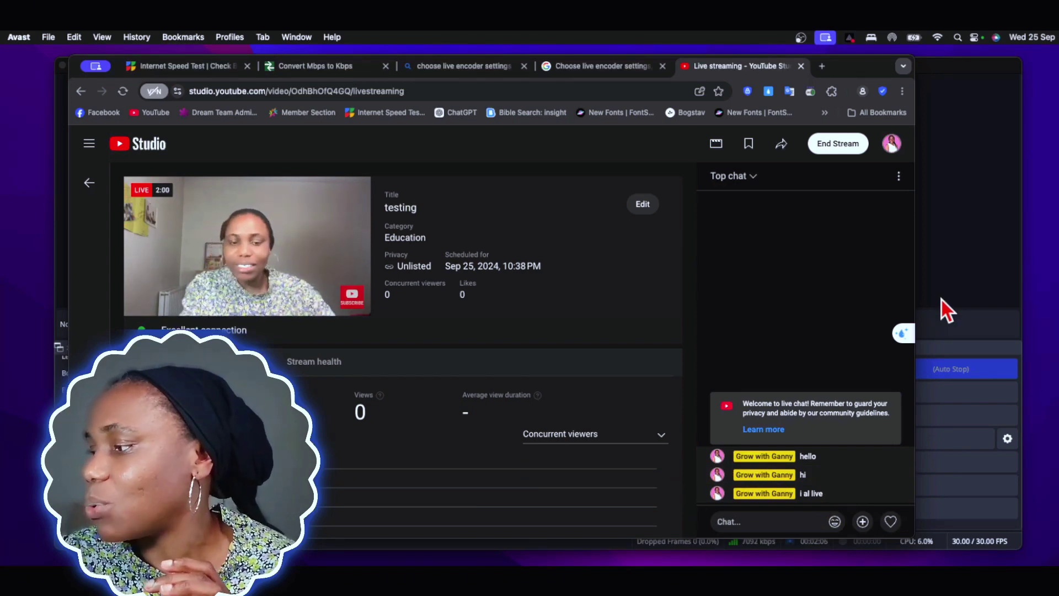
- Switch to OBS, dock the YouTube Live Control Panel between Scene Transitions and Controls, and dock Chat beside the preview, showing its latest messages
{"action": "left_click", "coordinate": [948, 322]}
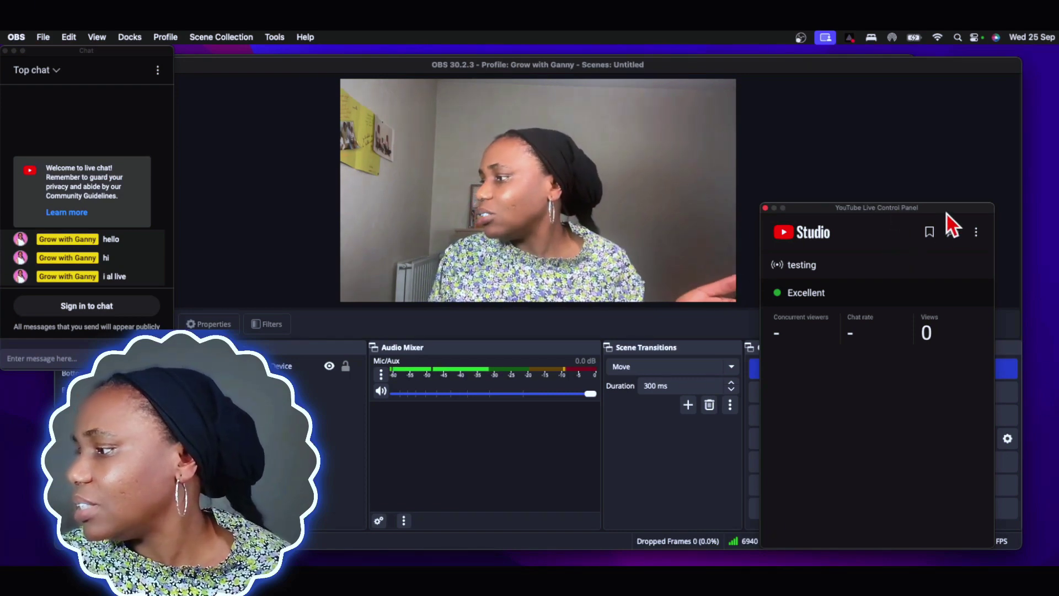
{"action": "left_click_drag", "start_coordinate": [947, 212], "coordinate": [587, 191]}
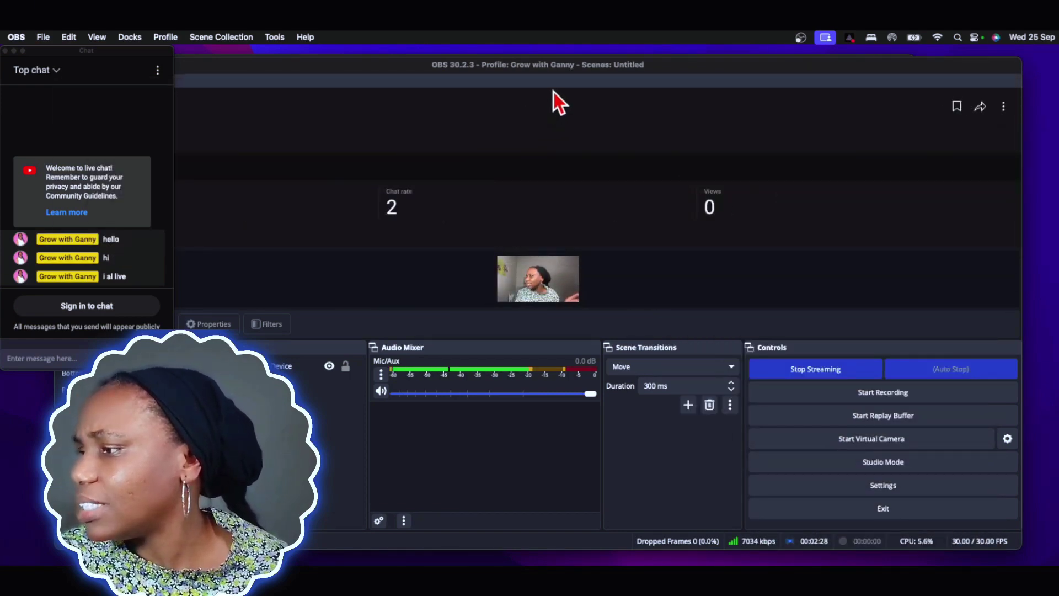
{"action": "left_click_drag", "start_coordinate": [553, 91], "coordinate": [573, 101]}
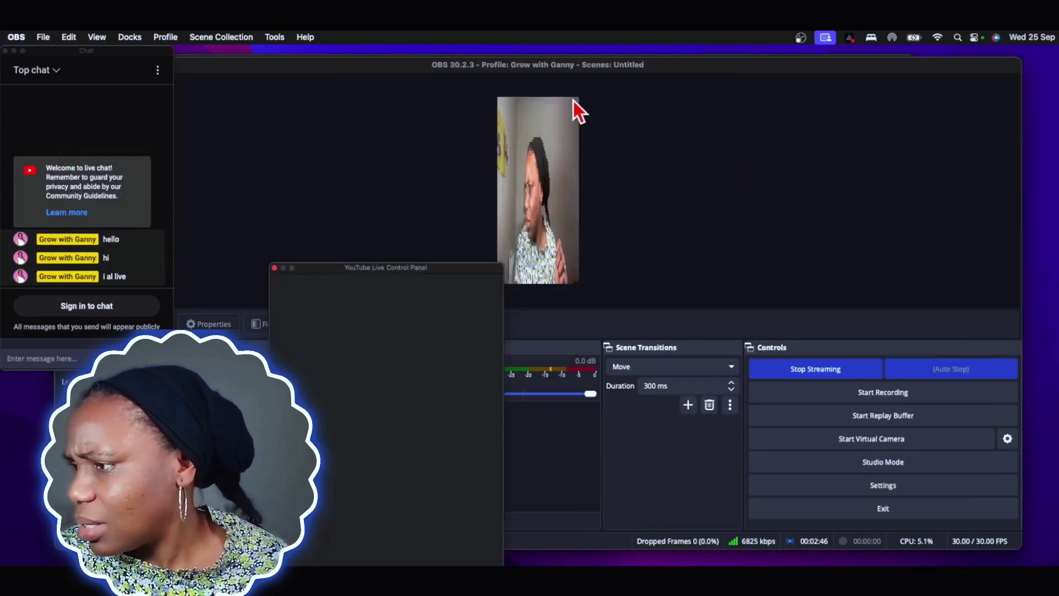
{"action": "left_click_drag", "start_coordinate": [420, 270], "coordinate": [785, 345]}
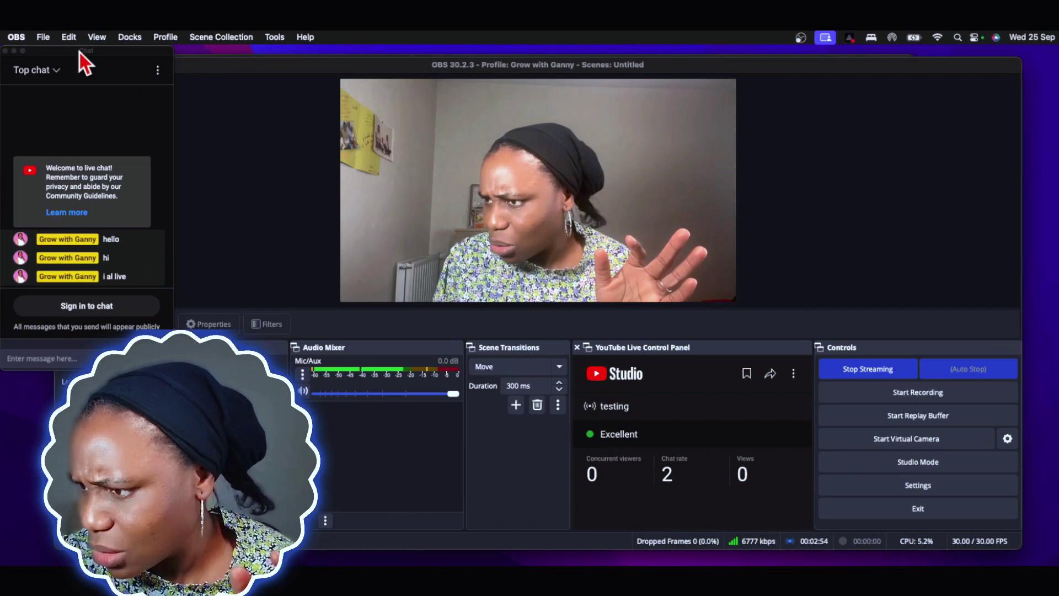
{"action": "left_click_drag", "start_coordinate": [79, 52], "coordinate": [87, 86]}
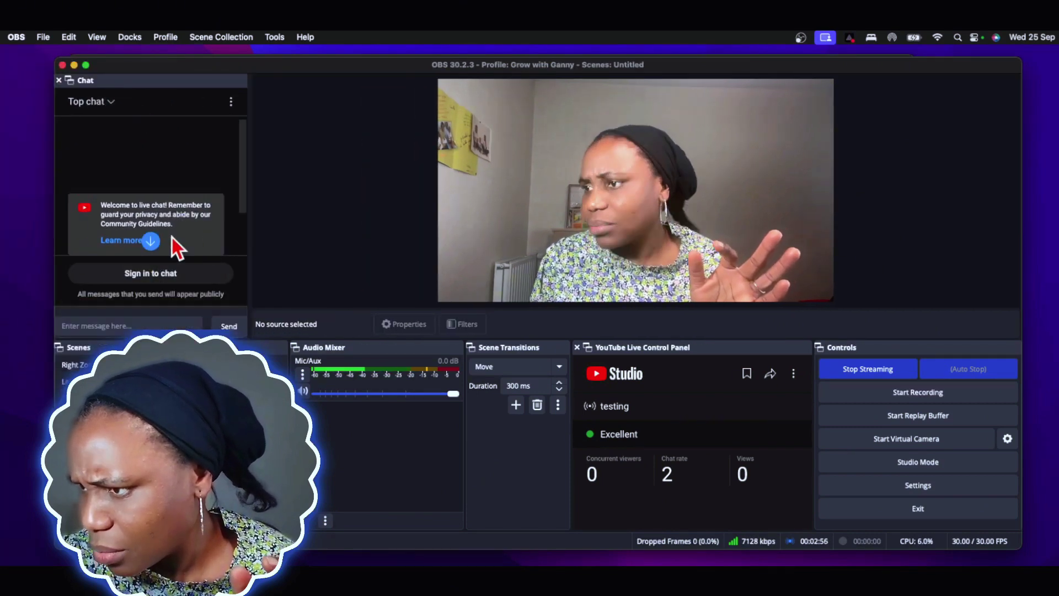
{"action": "left_click", "coordinate": [150, 241]}
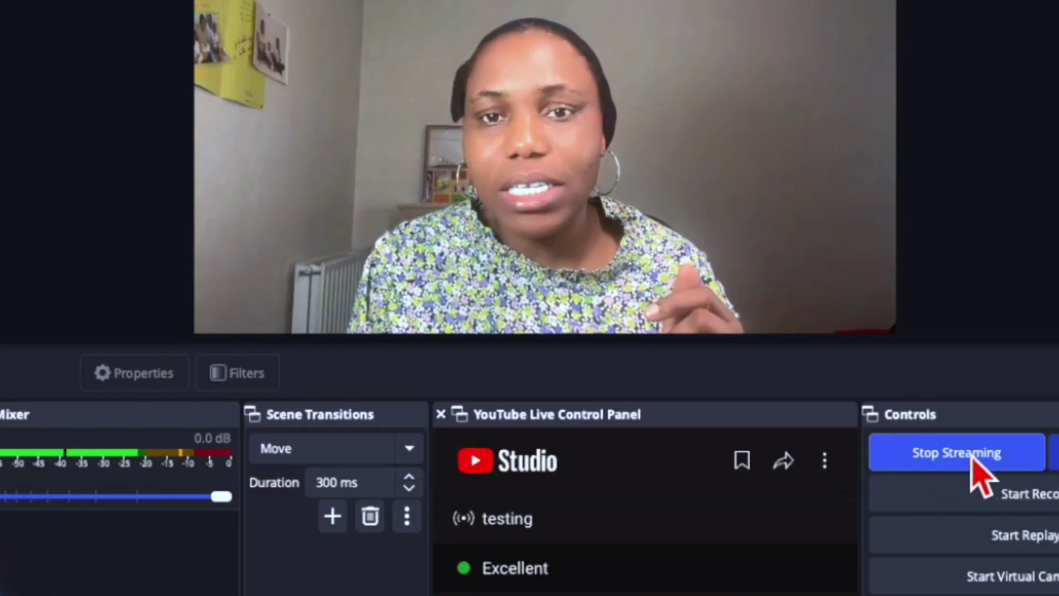
- Stop streaming in OBS, switch to YouTube Studio in the browser and end the testing stream there
{"action": "left_click", "coordinate": [926, 462]}
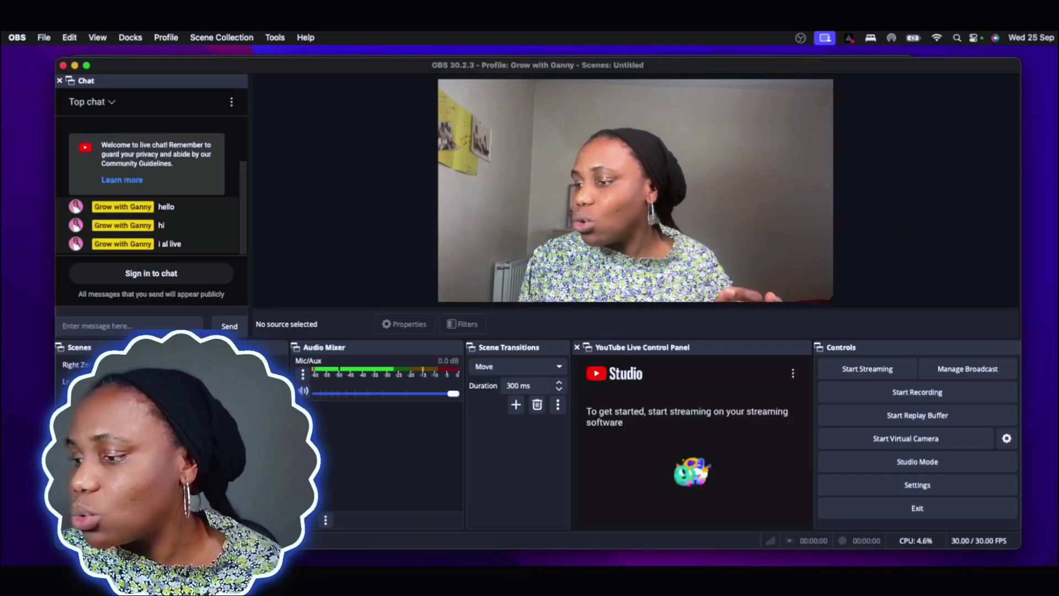
{"action": "key", "text": "super+Tab"}
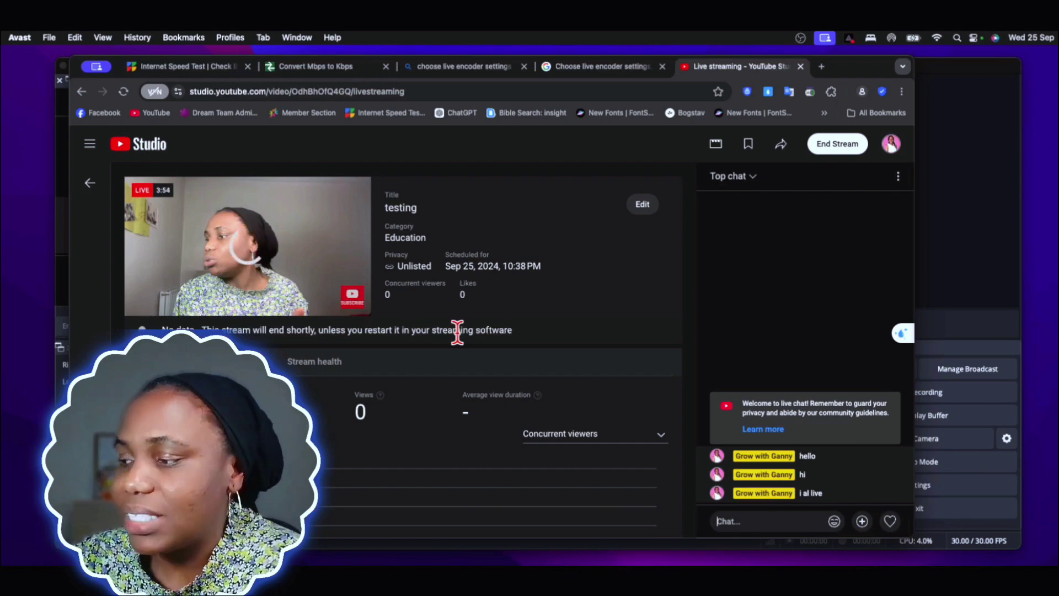
{"action": "left_click", "coordinate": [849, 149]}
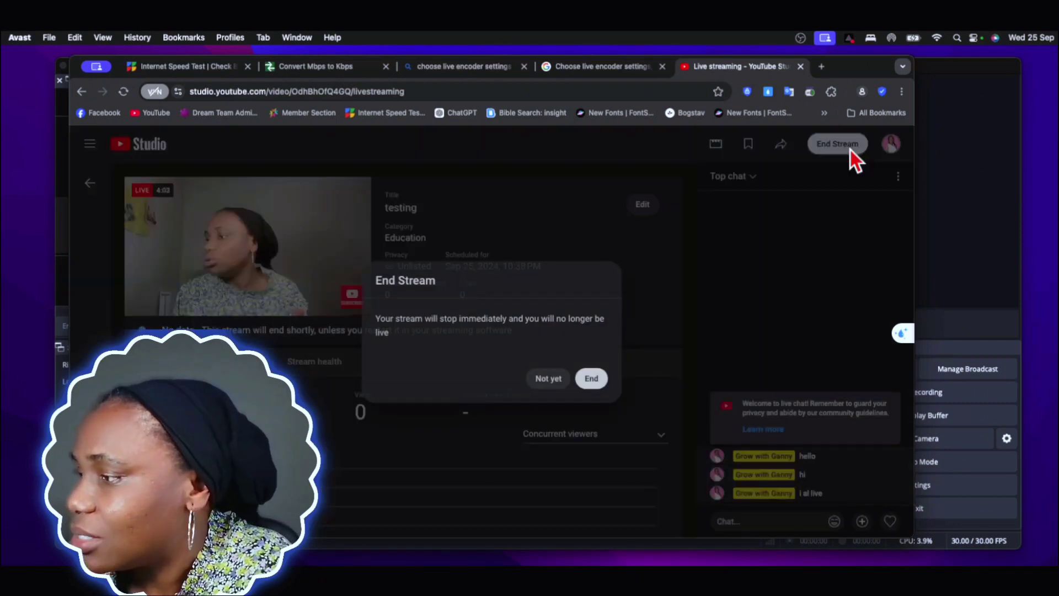
{"action": "left_click", "coordinate": [592, 380]}
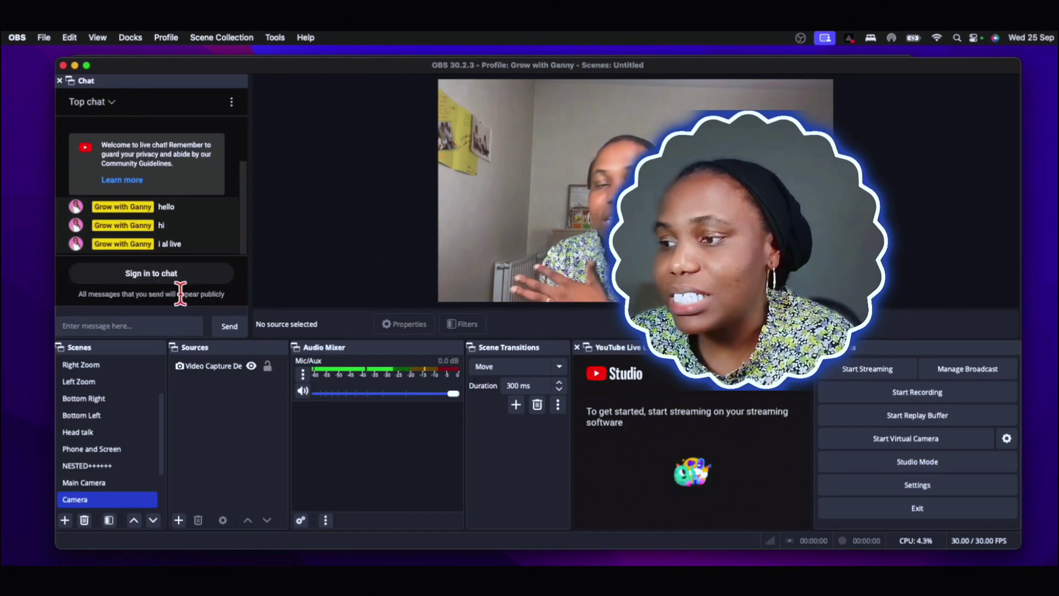
- Back in OBS, send the messages "hi" and "hello" from the docked chat
{"action": "left_click", "coordinate": [159, 327]}
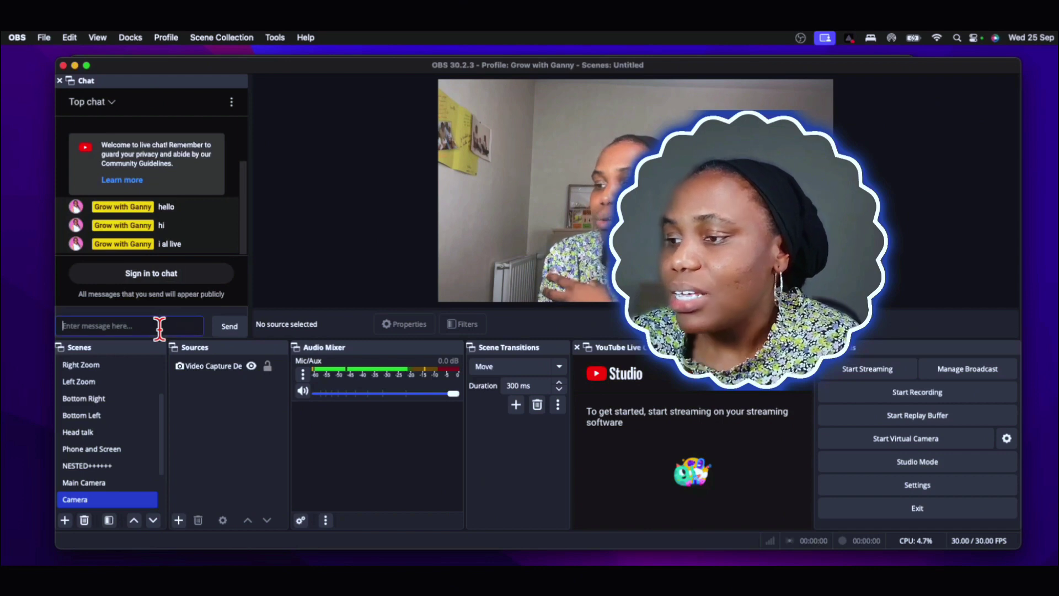
{"action": "left_click", "coordinate": [98, 366]}
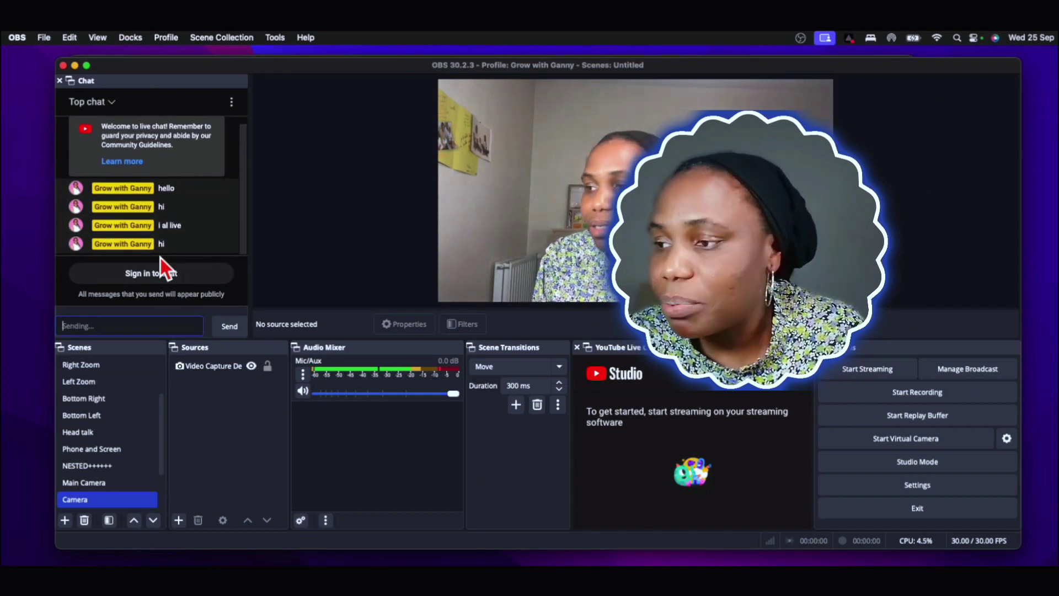
{"action": "left_click", "coordinate": [142, 324]}
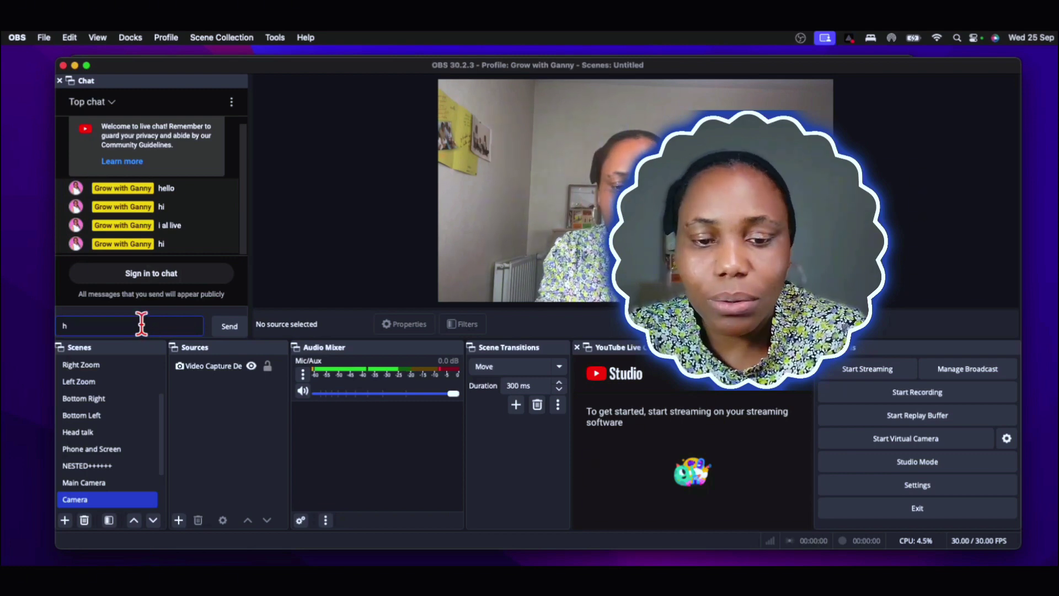
{"action": "type", "text": "hello"}
{"action": "key", "text": "Return"}
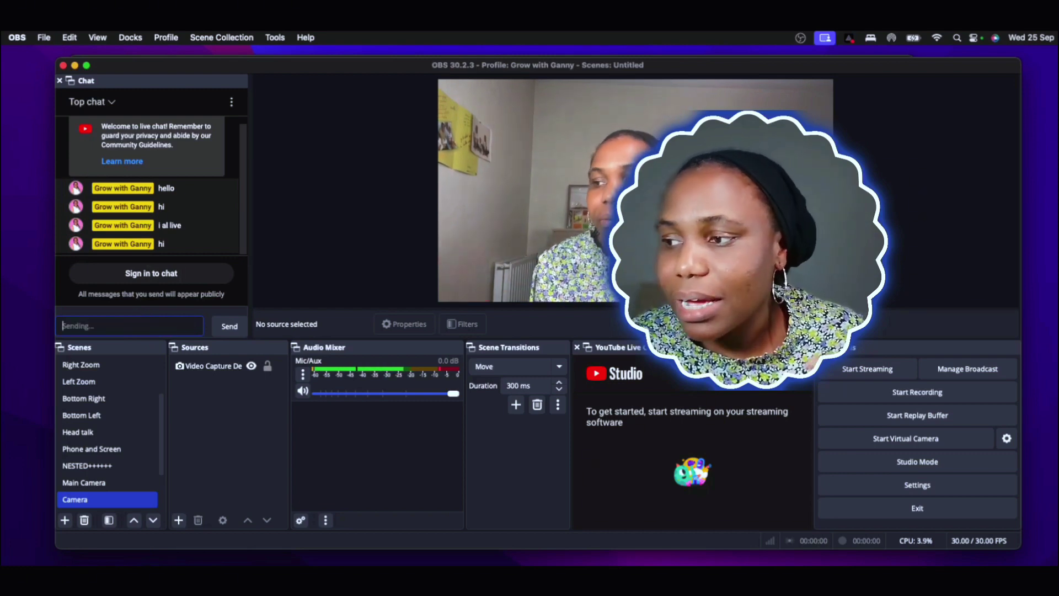